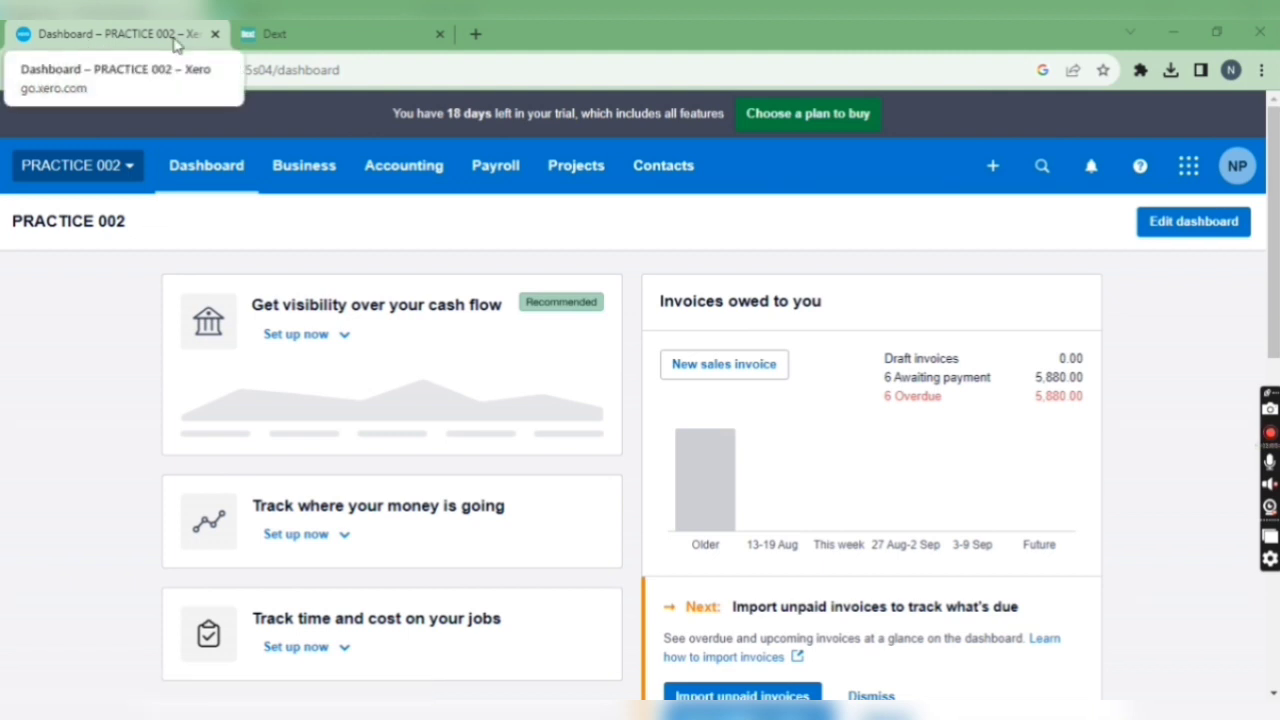
- Switch to Dext, reload the Integrations page and start a connection to Xero from the list of available software
left_click(275, 40)
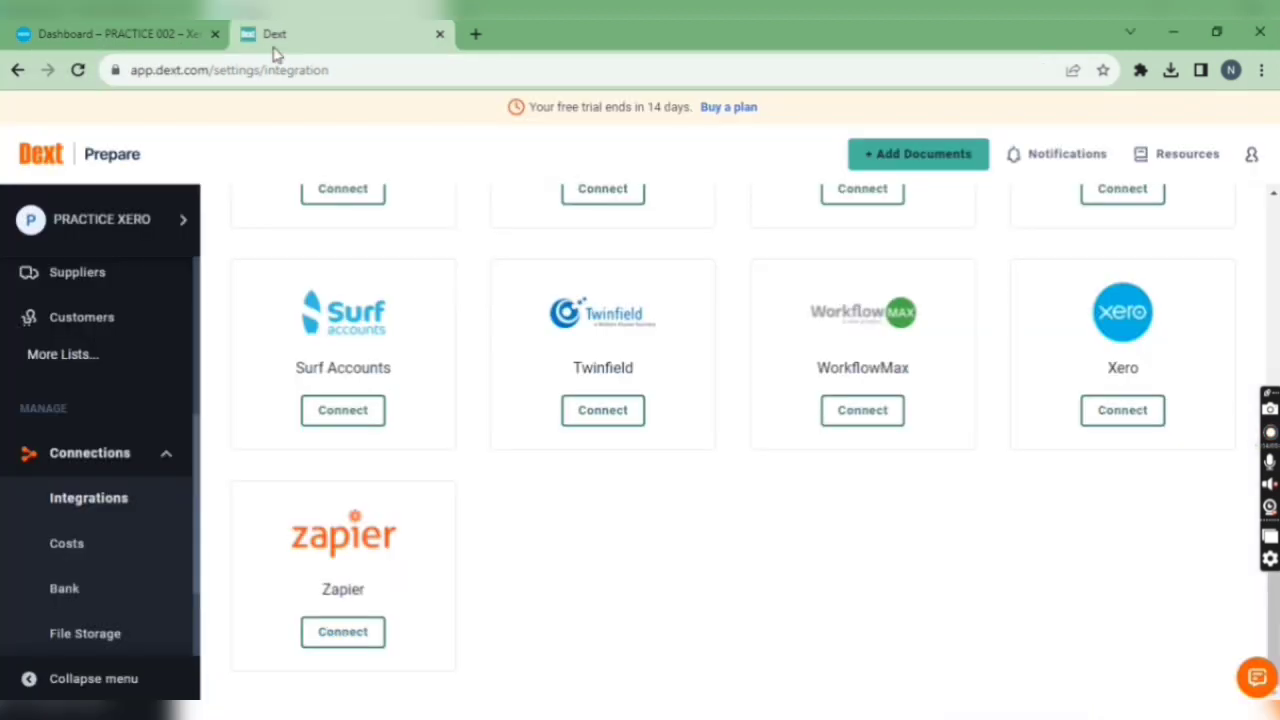
scroll(293, 384, "up", 1)
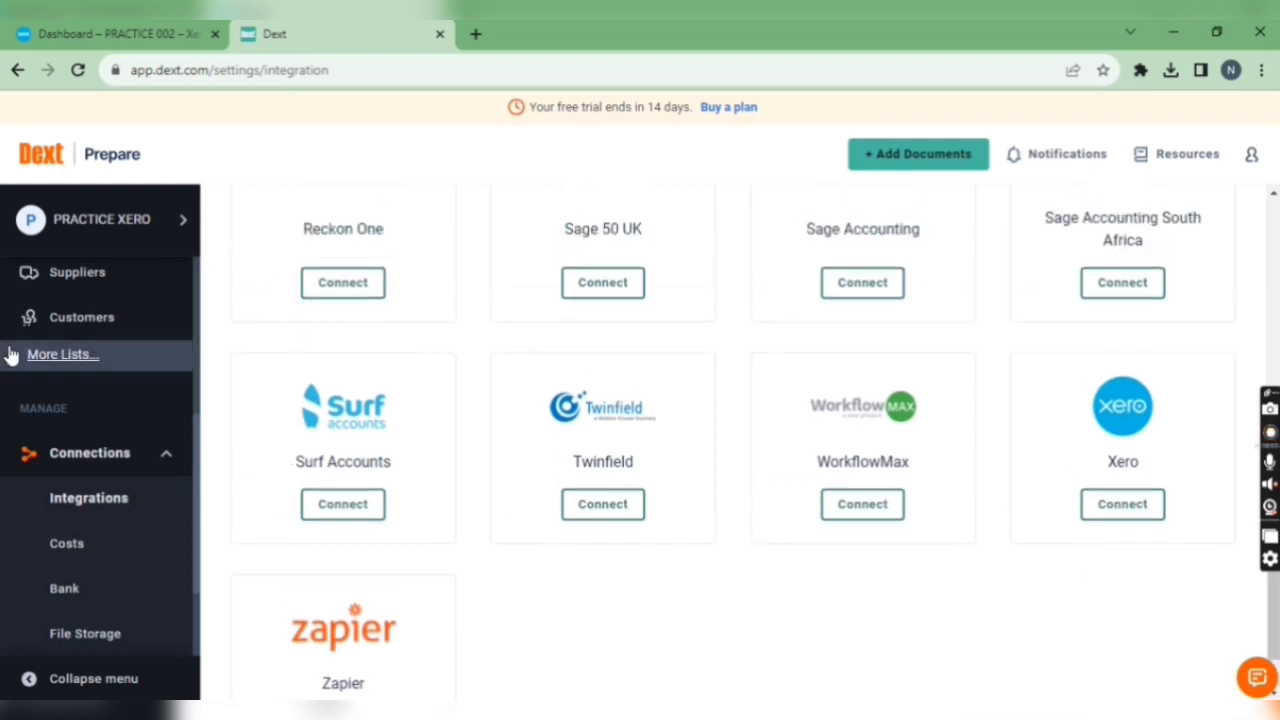
scroll(20, 360, "down", 2)
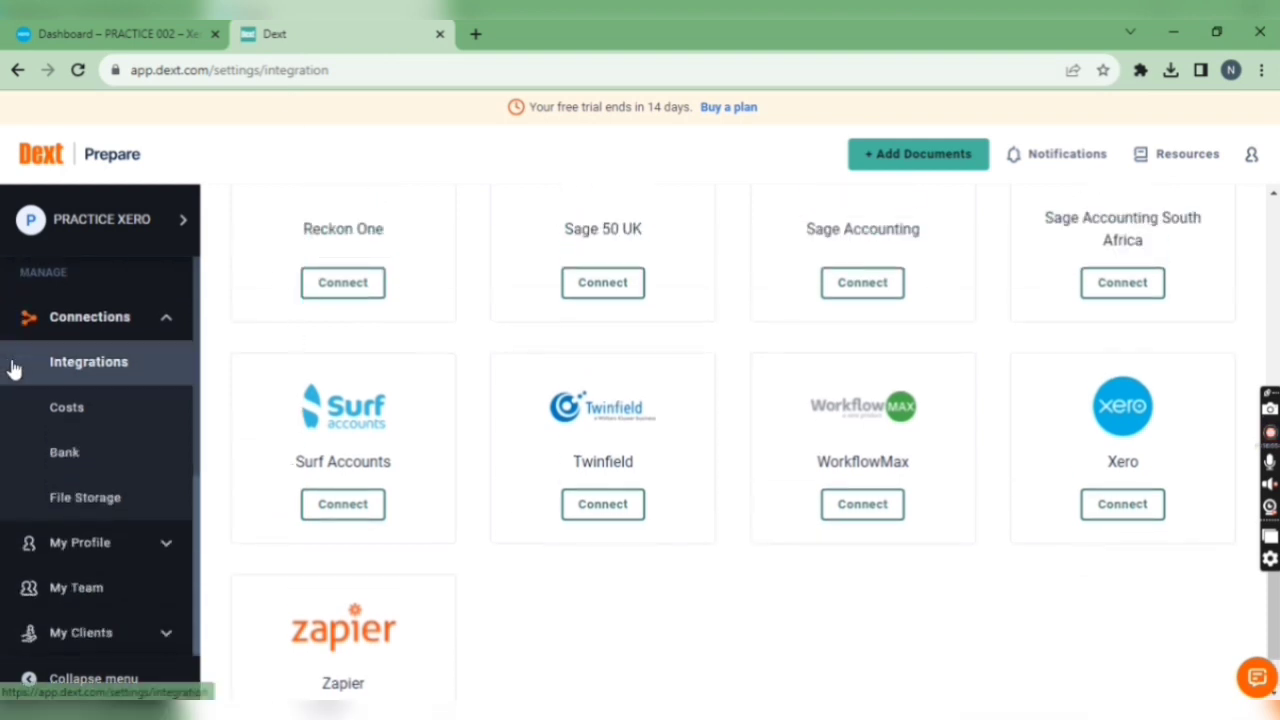
left_click(124, 371)
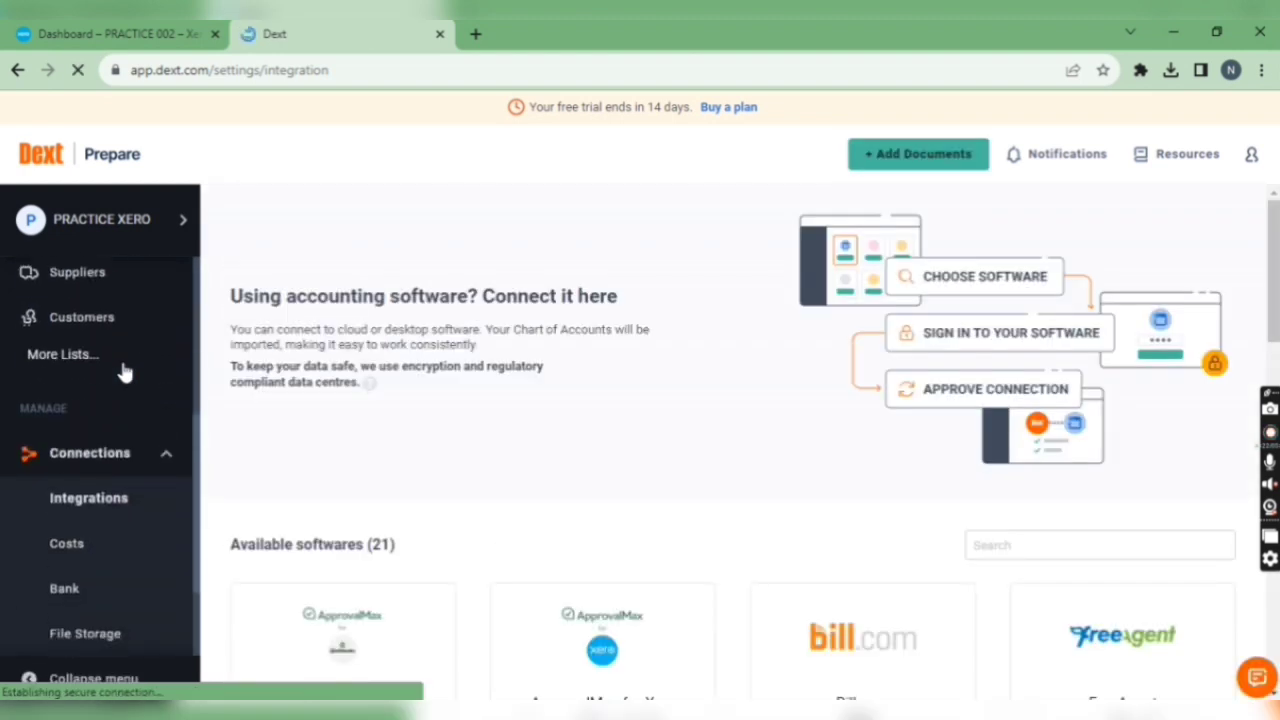
scroll(333, 370, "down", 2)
scroll(333, 370, "down", 3)
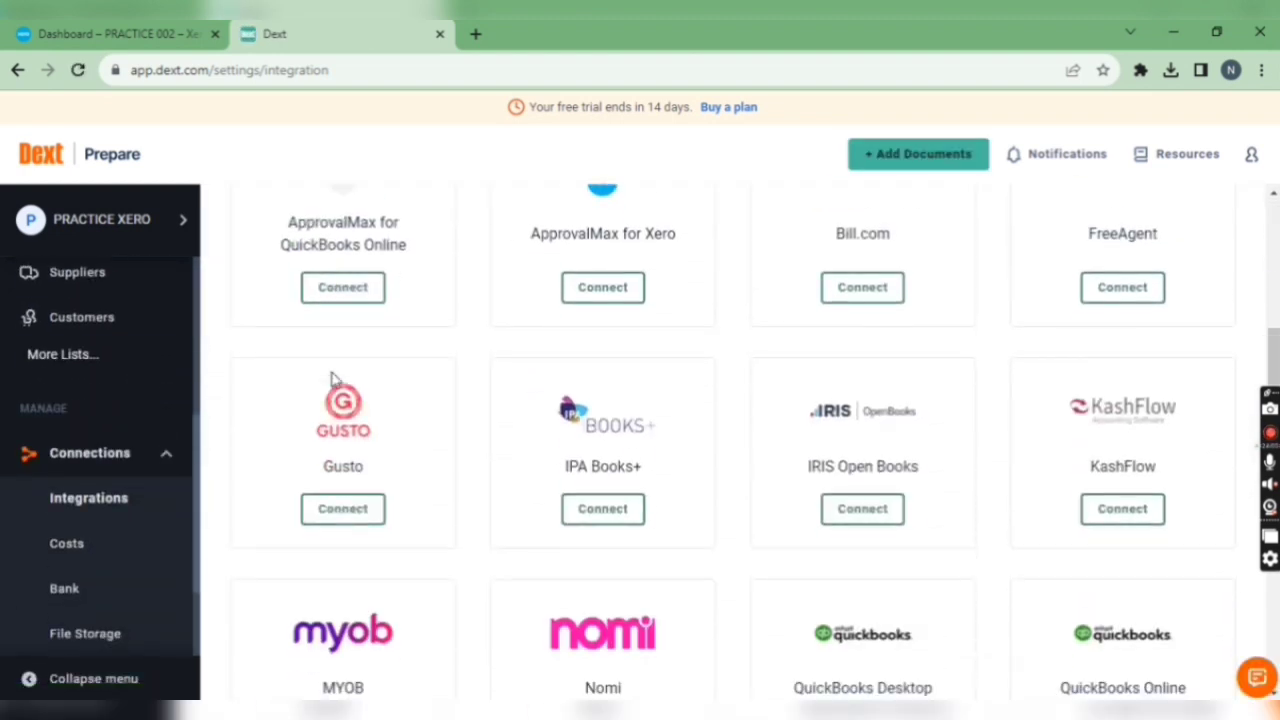
scroll(334, 378, "down", 5)
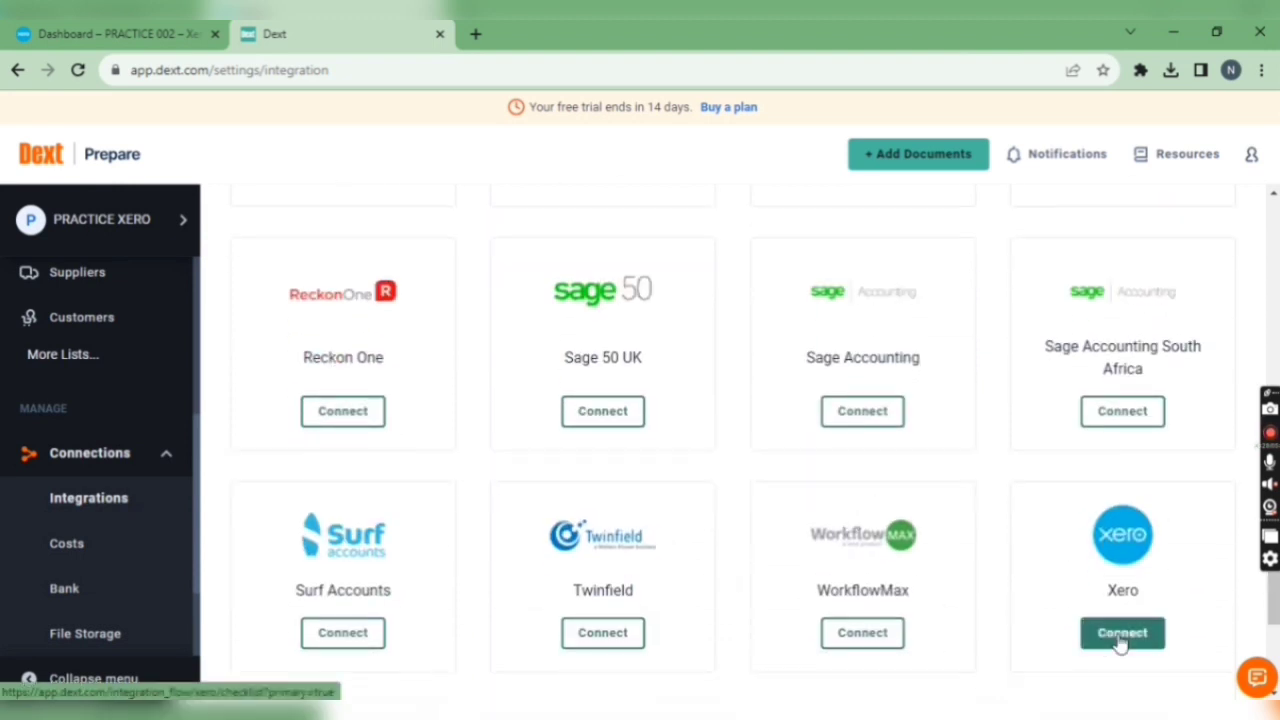
scroll(785, 566, "up", 3)
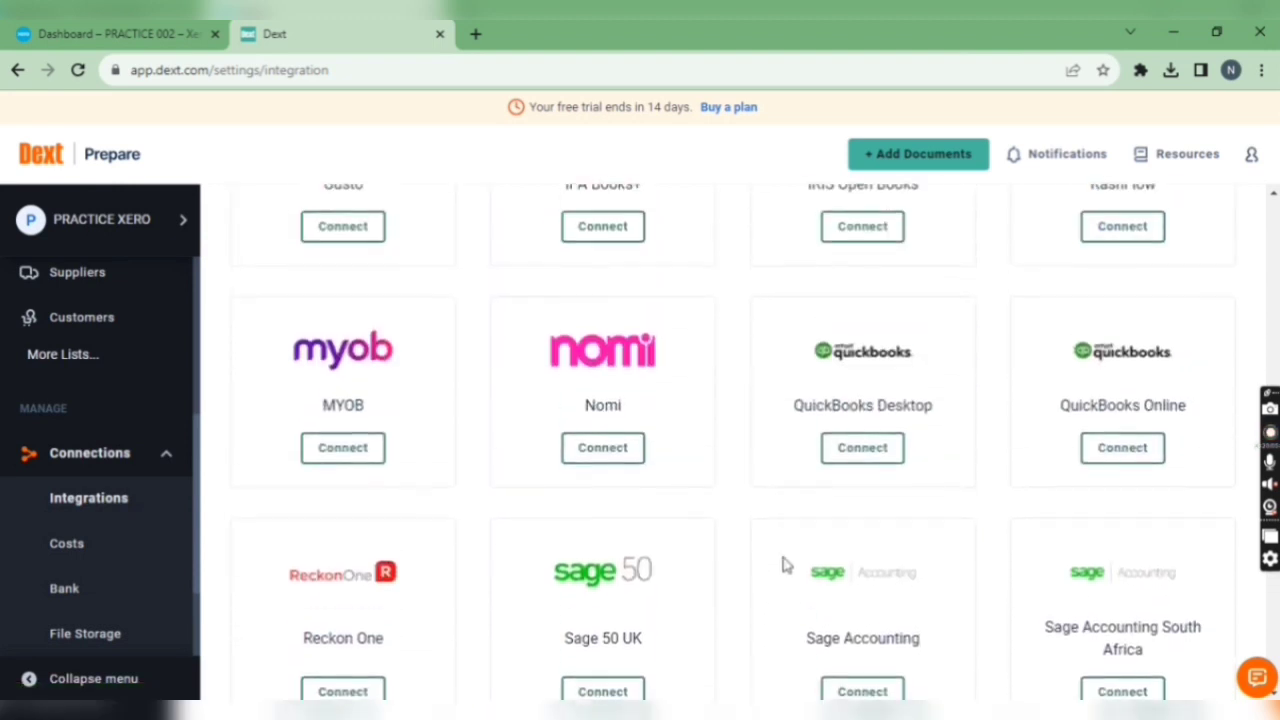
scroll(785, 566, "down", 5)
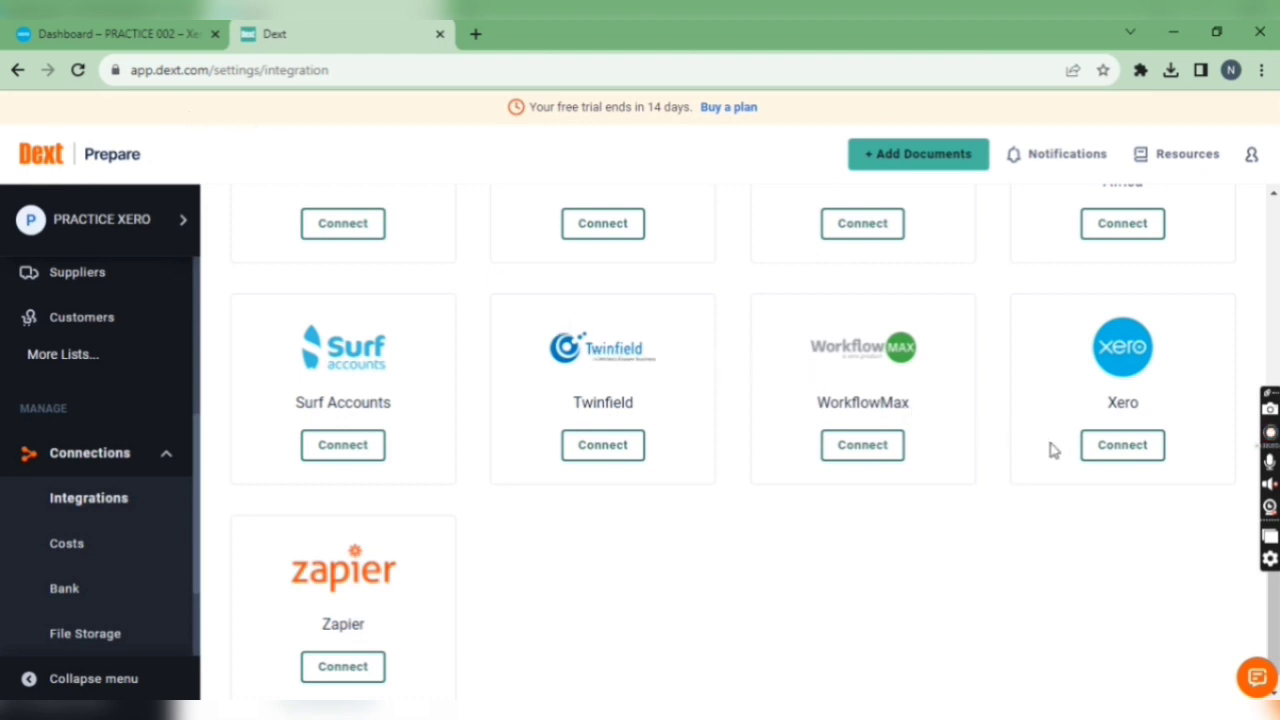
left_click(1100, 464)
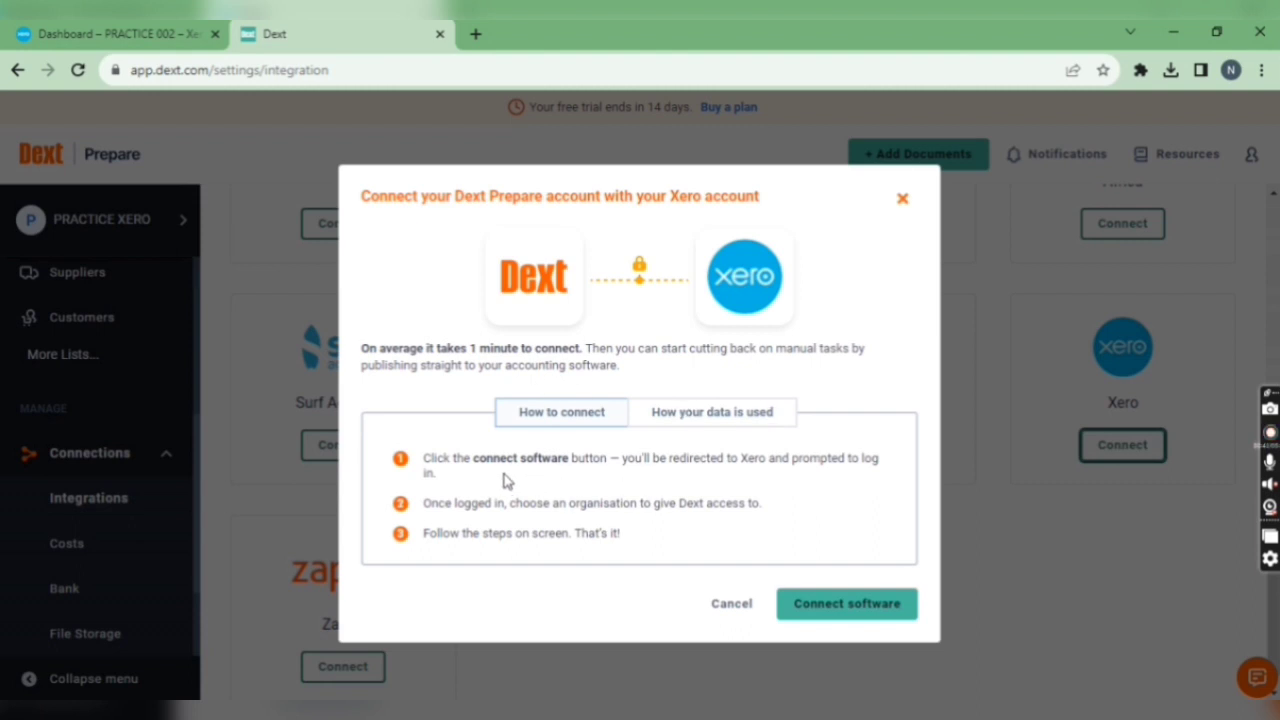
- Proceed with connecting the software and allow Dext Prepare to access the PRACTICE 002 organisation in Xero
left_click(850, 622)
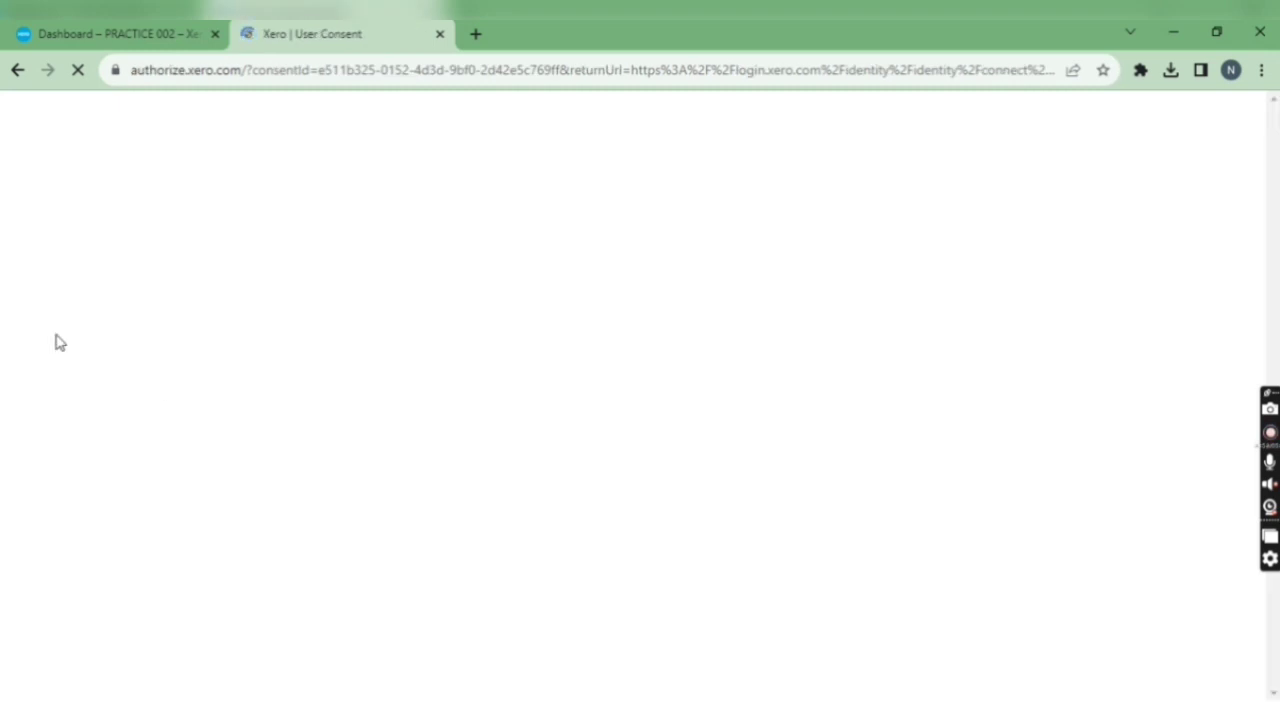
scroll(528, 480, "down", 1)
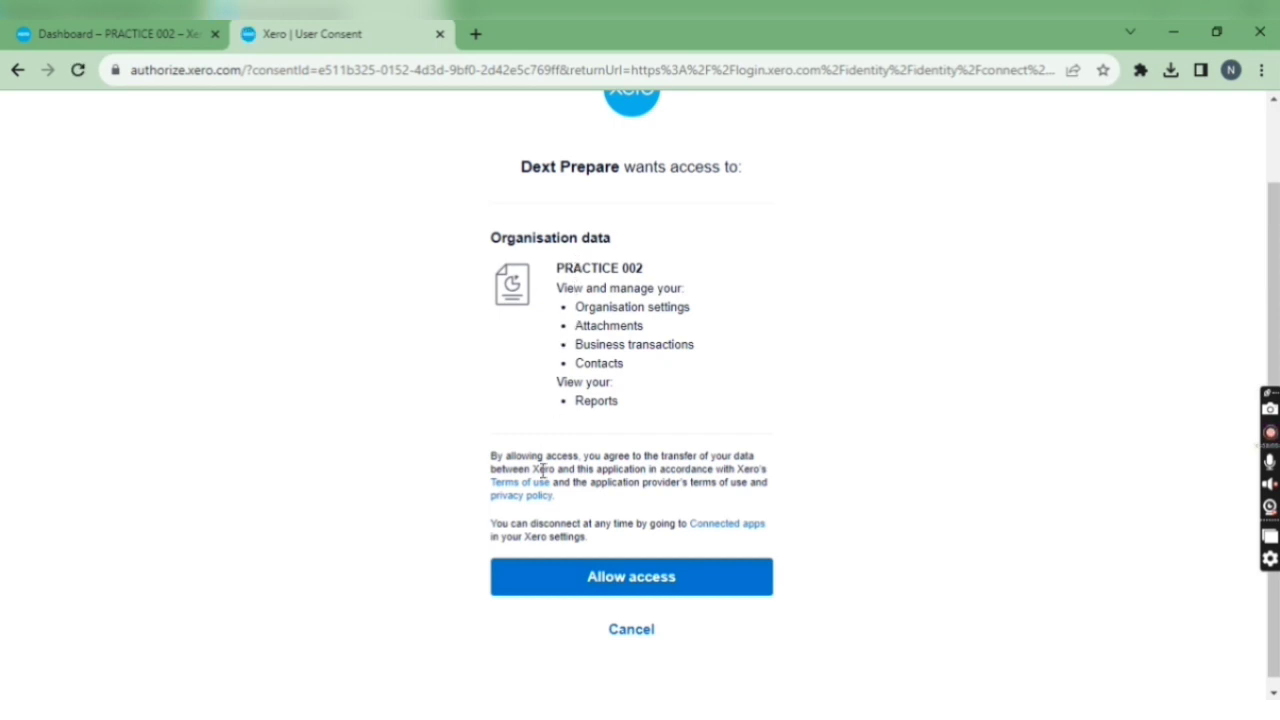
left_click(566, 588)
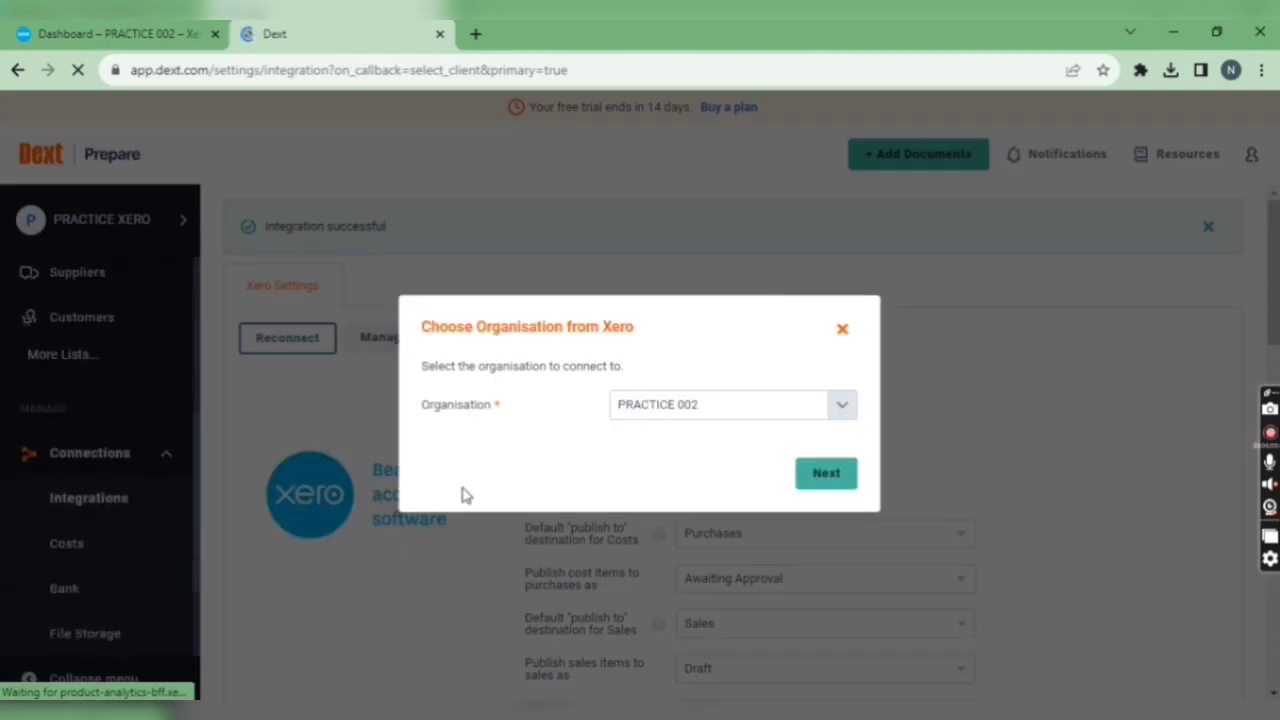
- Choose PRACTICE 002 as the Xero organisation to connect to and finish the integration
left_click(620, 410)
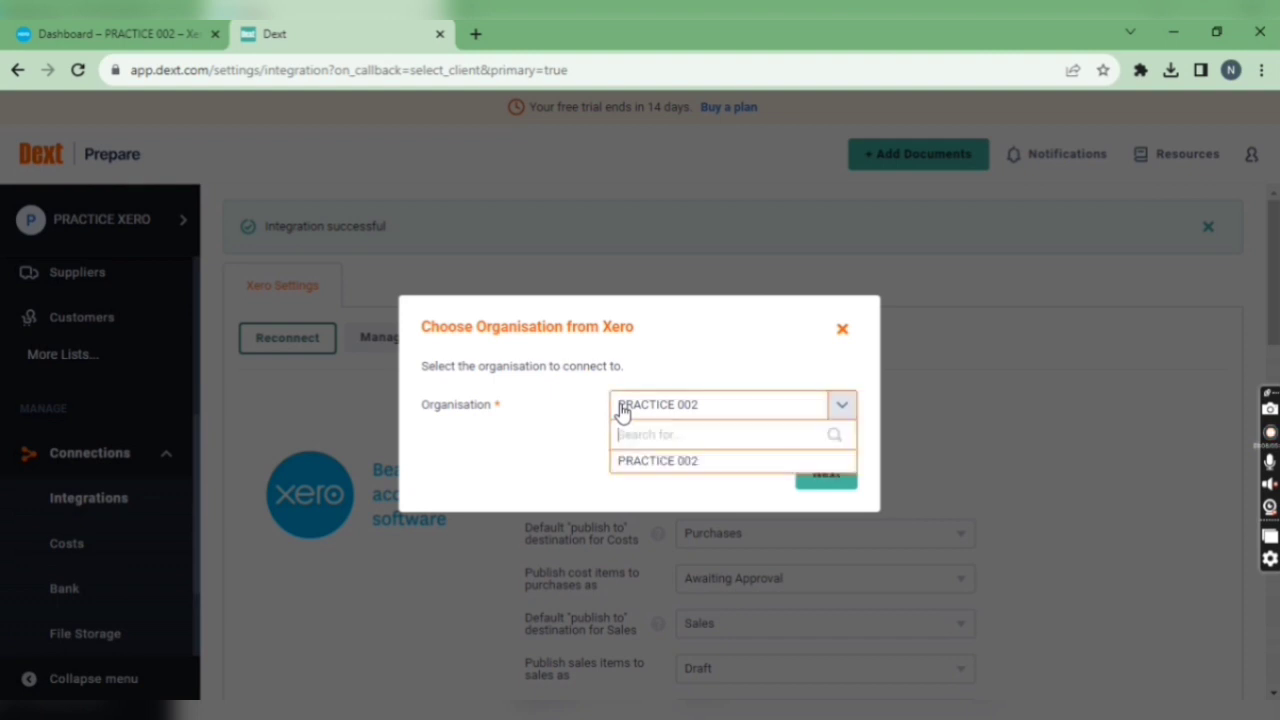
left_click(585, 414)
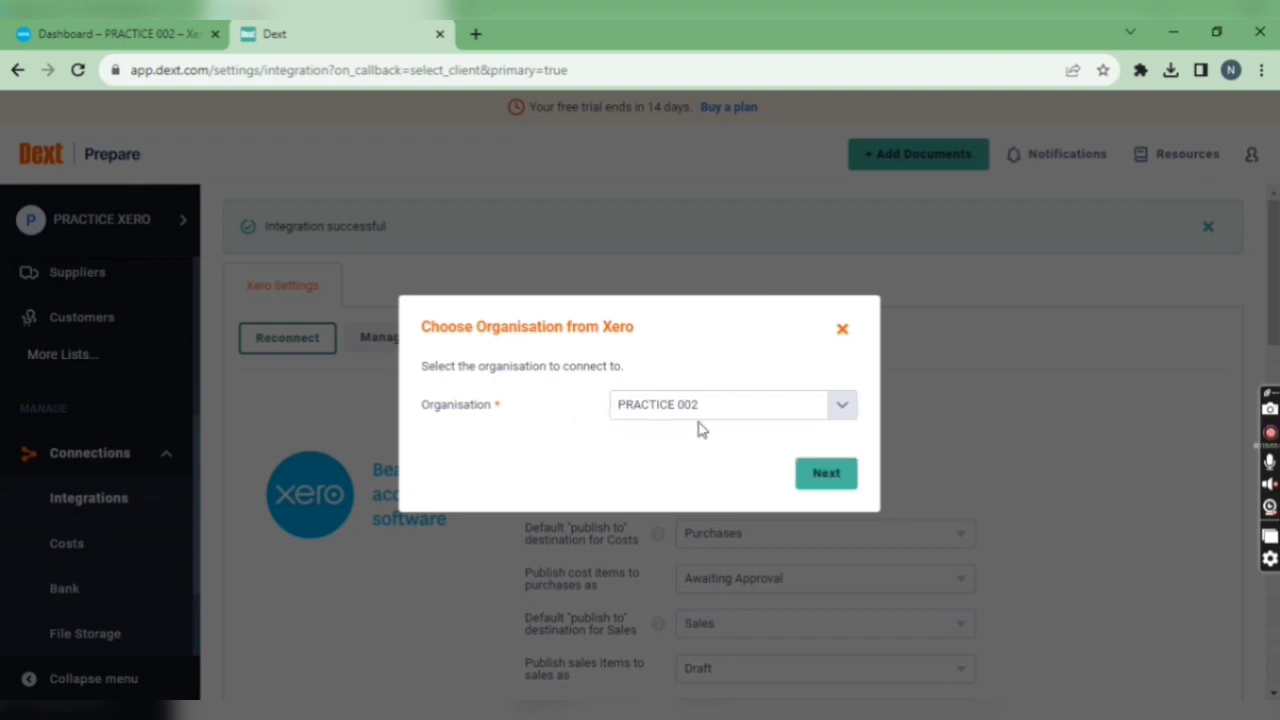
left_click(822, 477)
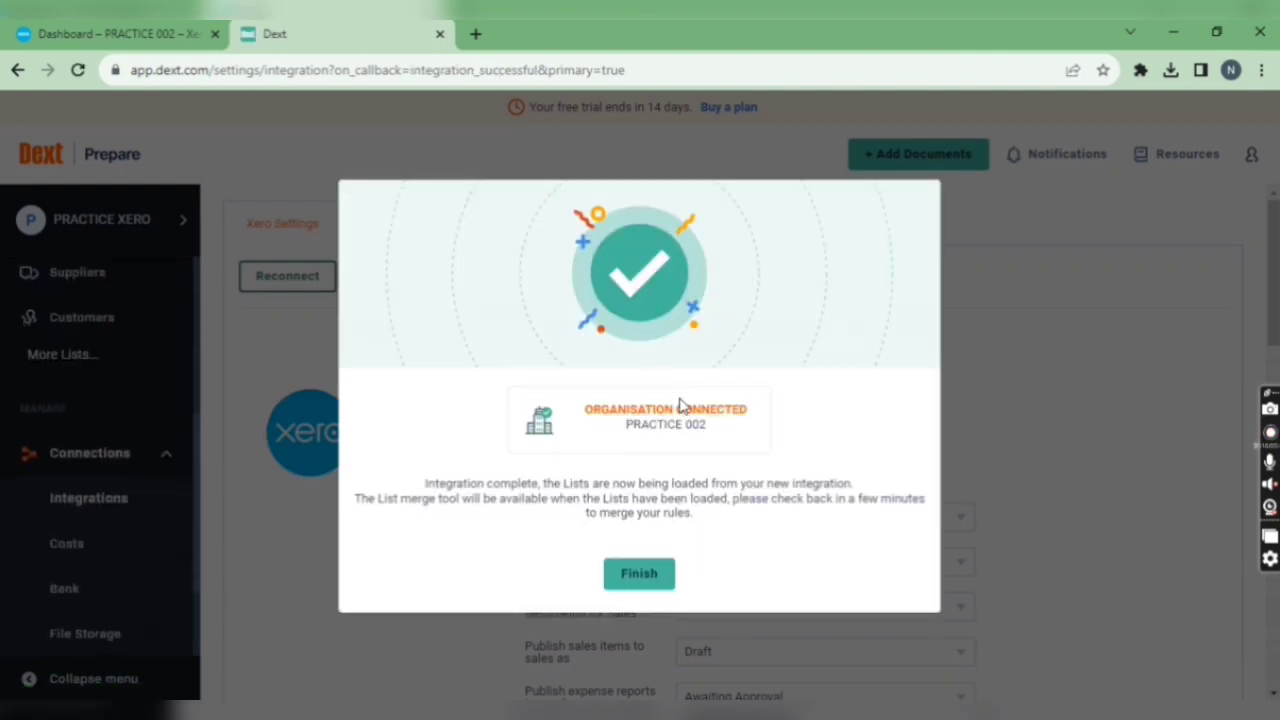
left_click(632, 575)
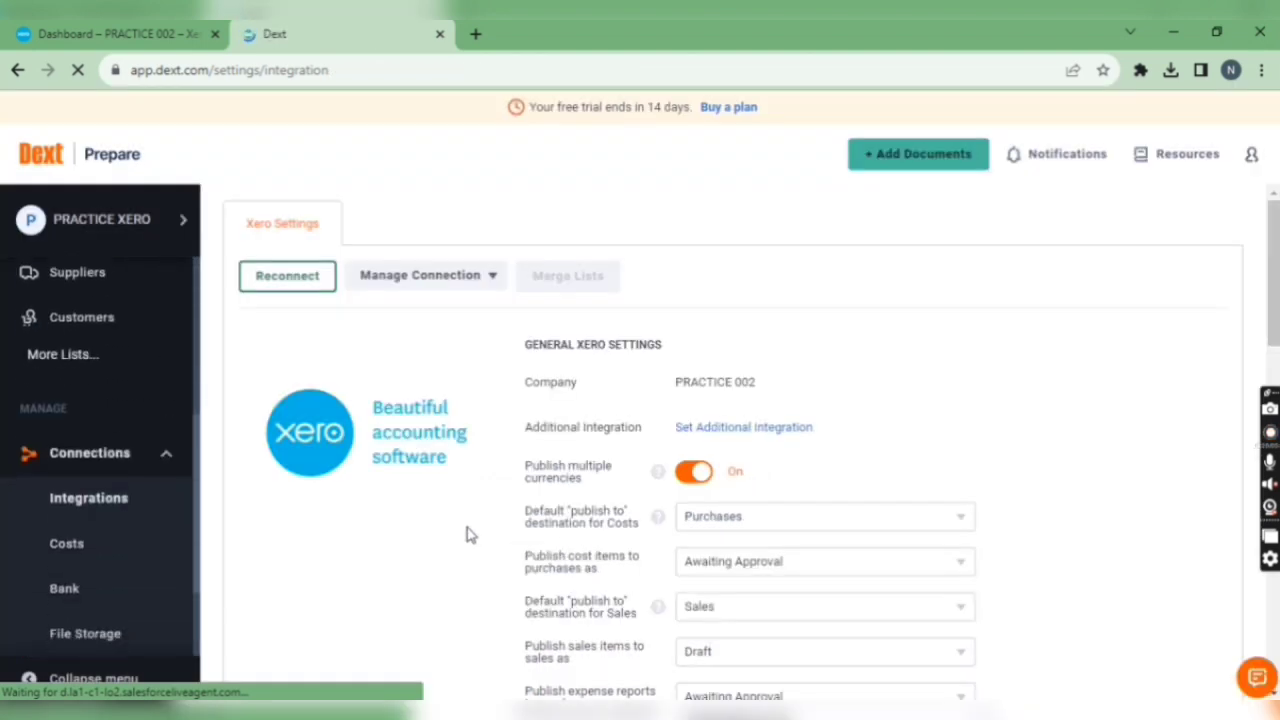
- Check the status setting for publishing cost items to purchases in the general Xero settings
scroll(465, 520, "down", 1)
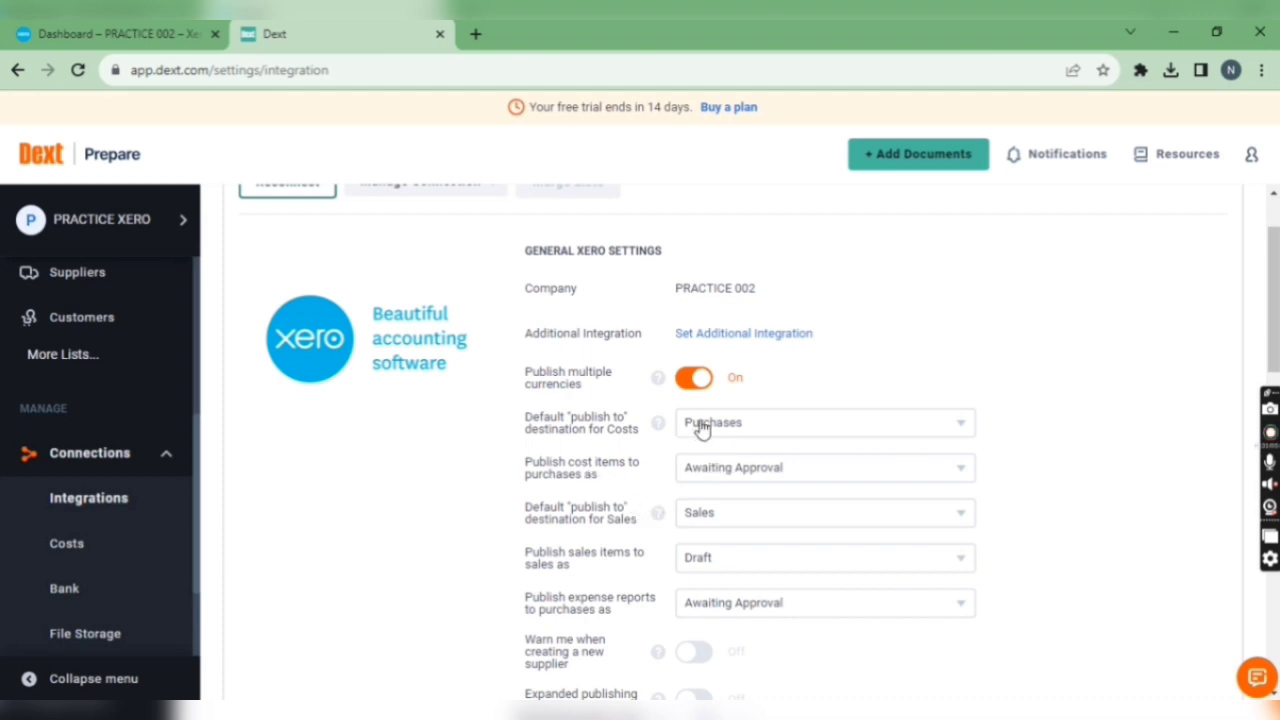
left_click(727, 480)
left_click(727, 480)
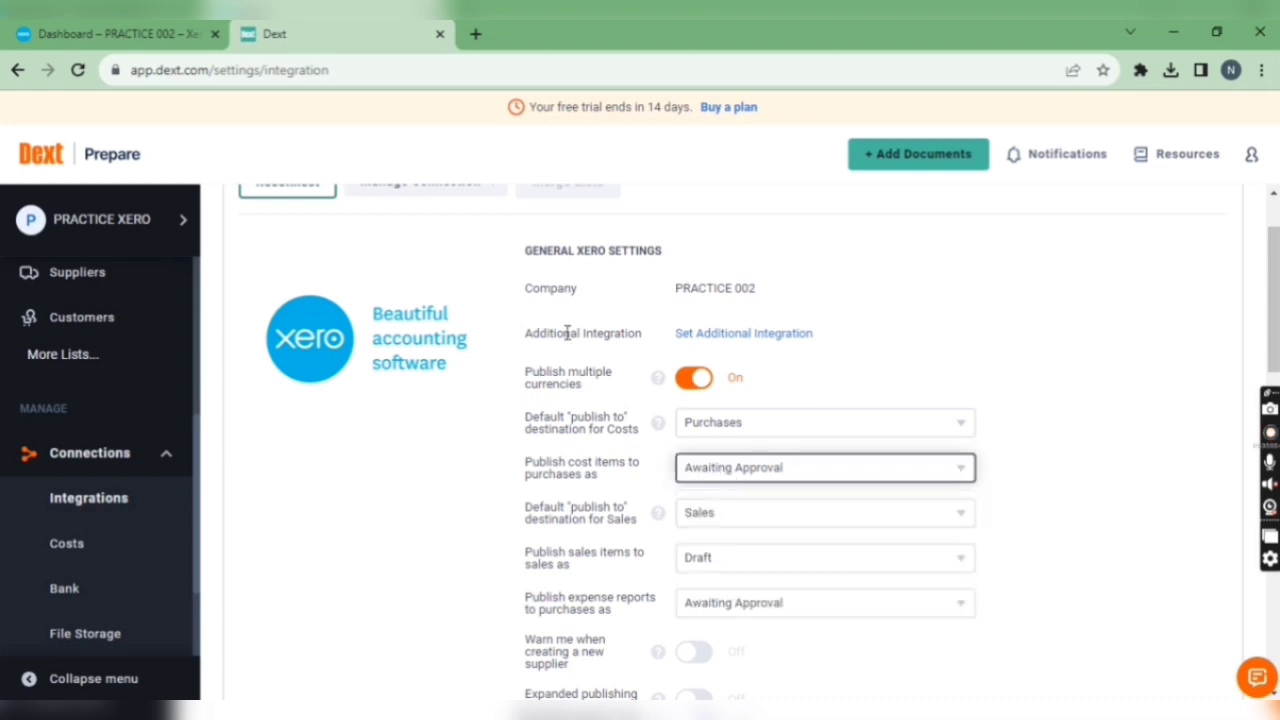
- Switch to Xero and view the bill status categories in the Purchases overview
left_click(110, 33)
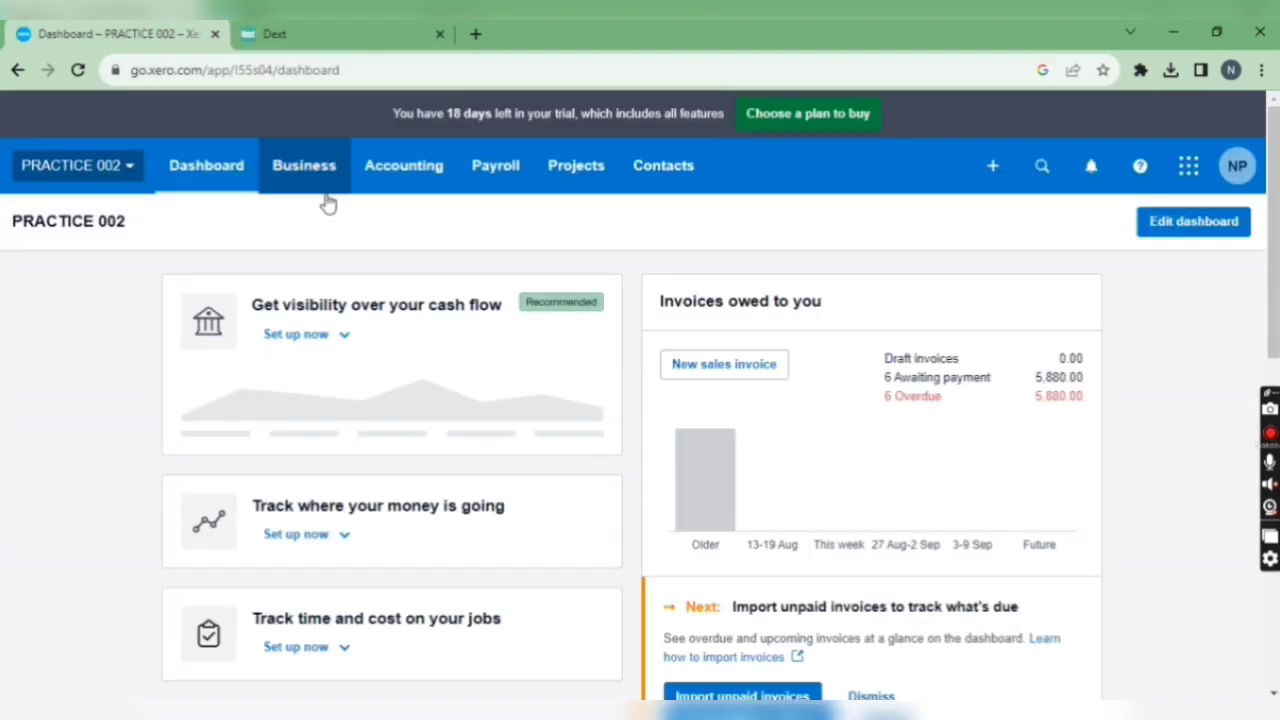
left_click(326, 188)
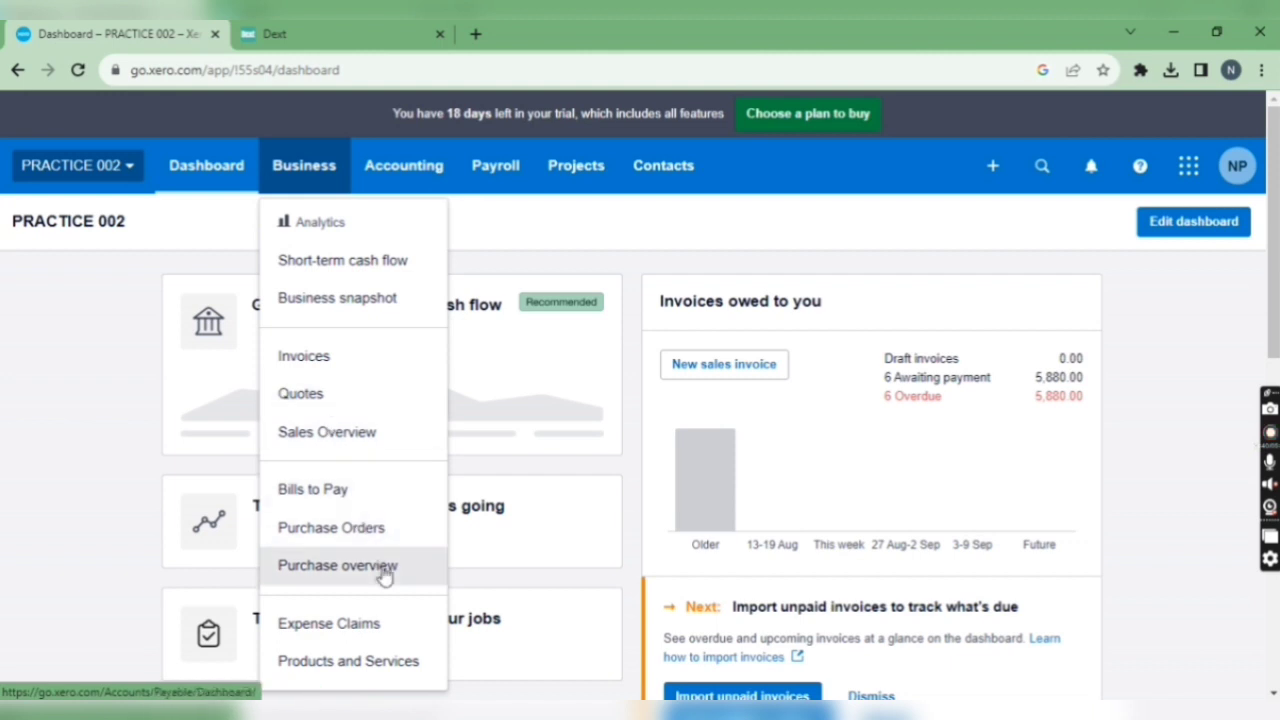
left_click(385, 568)
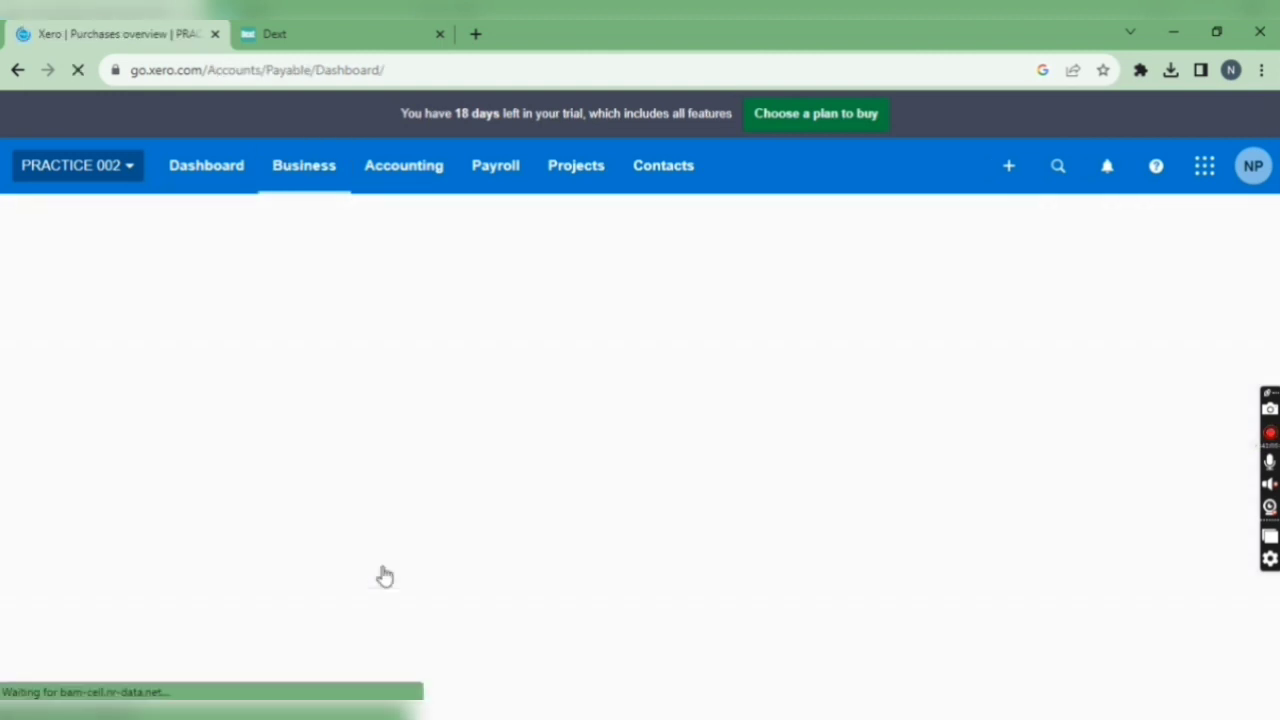
scroll(390, 552, "down", 1)
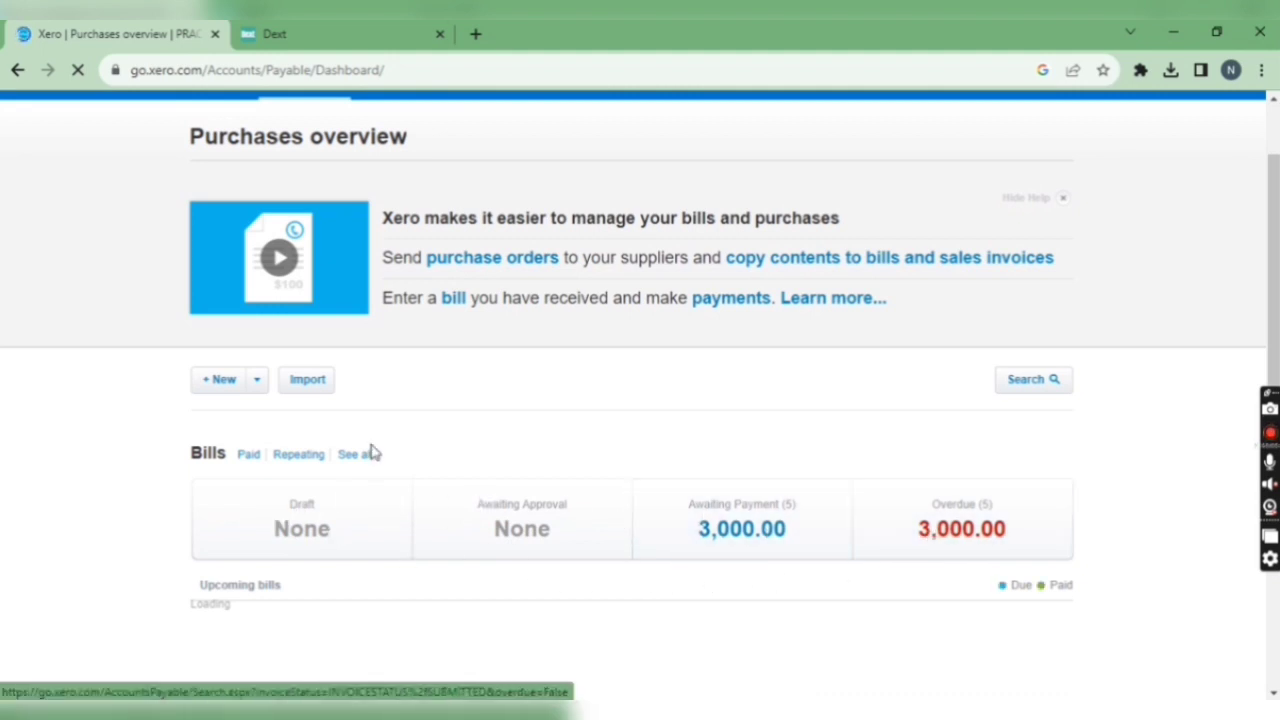
- Return to Dext and review the Xero publishing, bank match, tax and automatic publishing settings, plus the options for managing the connection
left_click(336, 36)
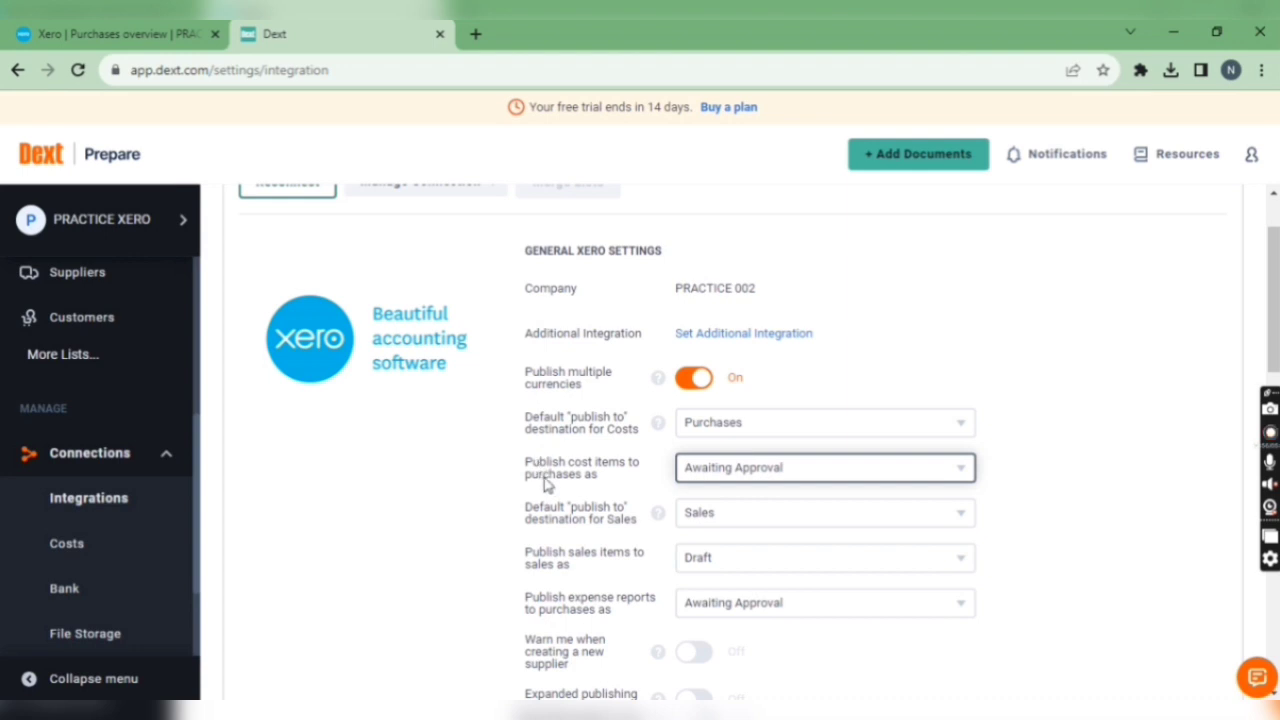
scroll(543, 610, "down", 2)
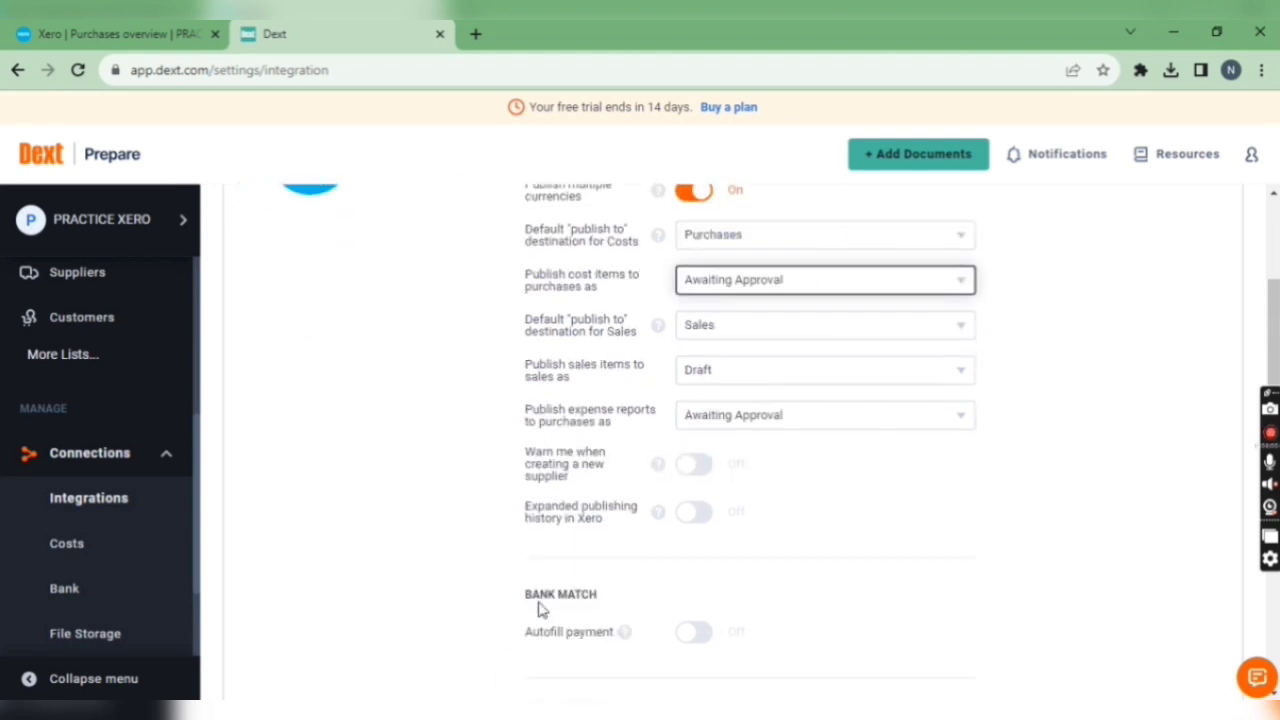
scroll(548, 432, "down", 1)
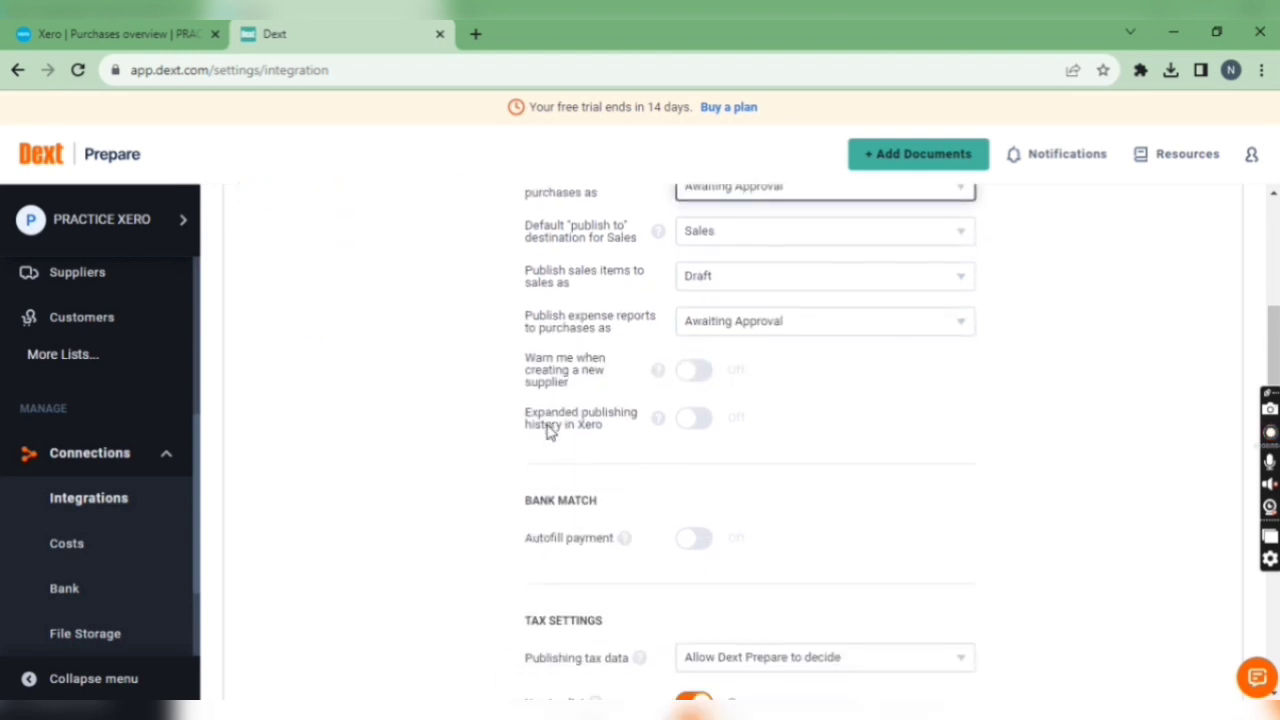
scroll(548, 432, "down", 1)
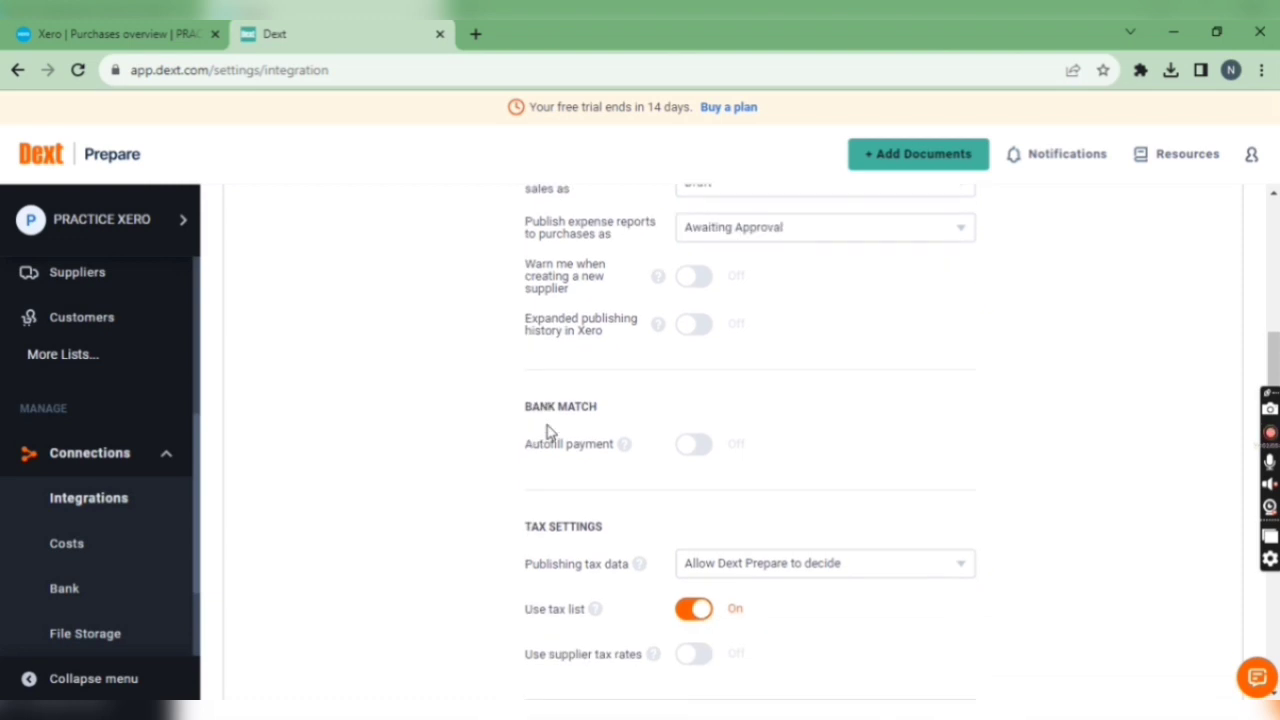
scroll(548, 432, "down", 1)
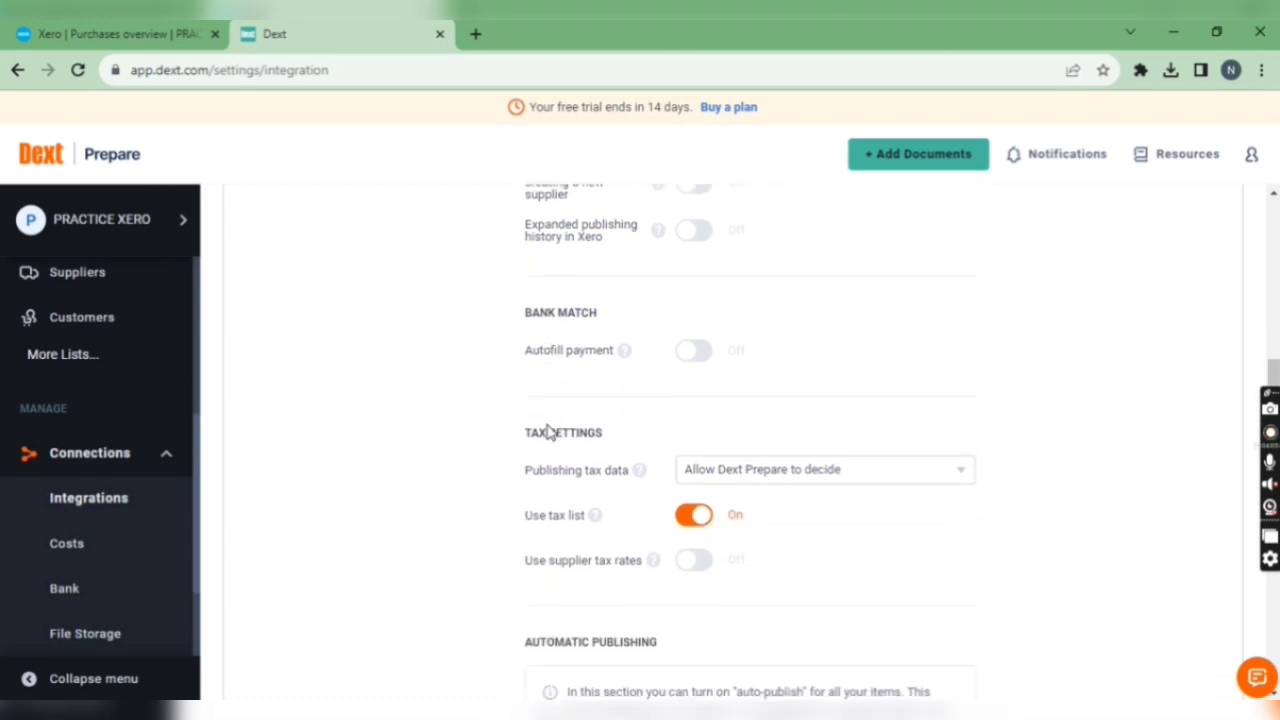
scroll(548, 432, "up", 1)
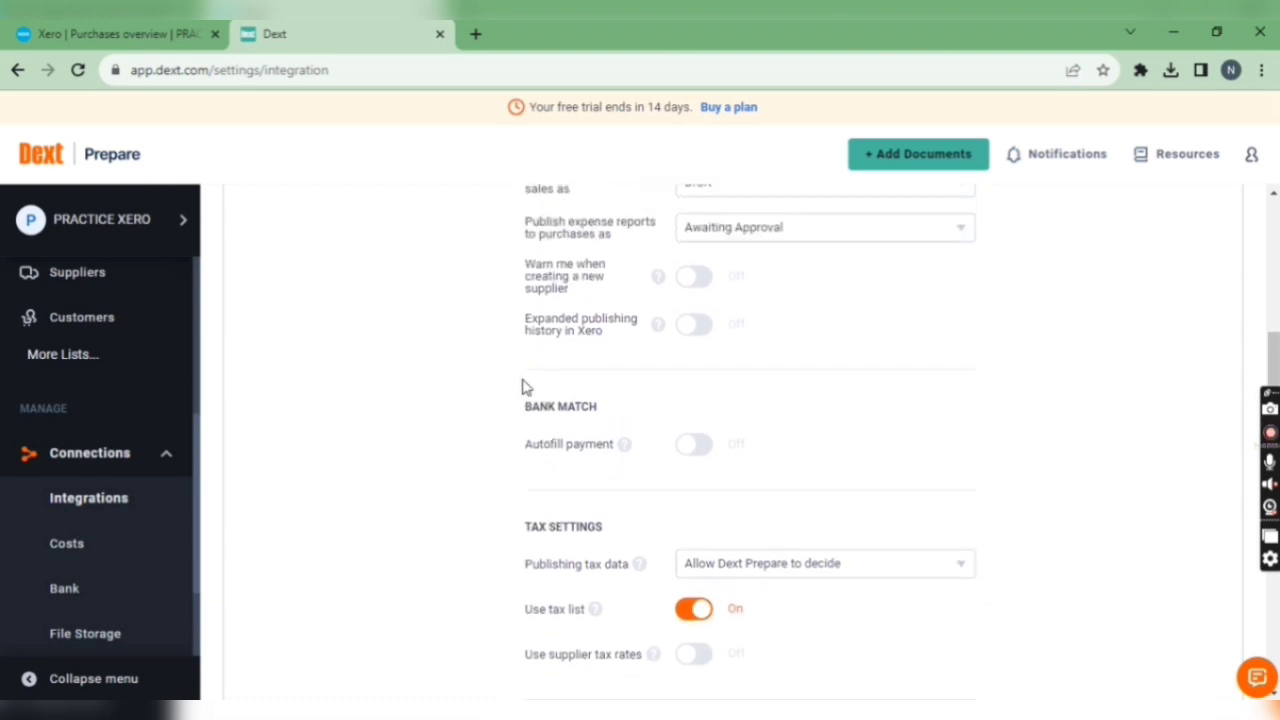
scroll(754, 434, "down", 1)
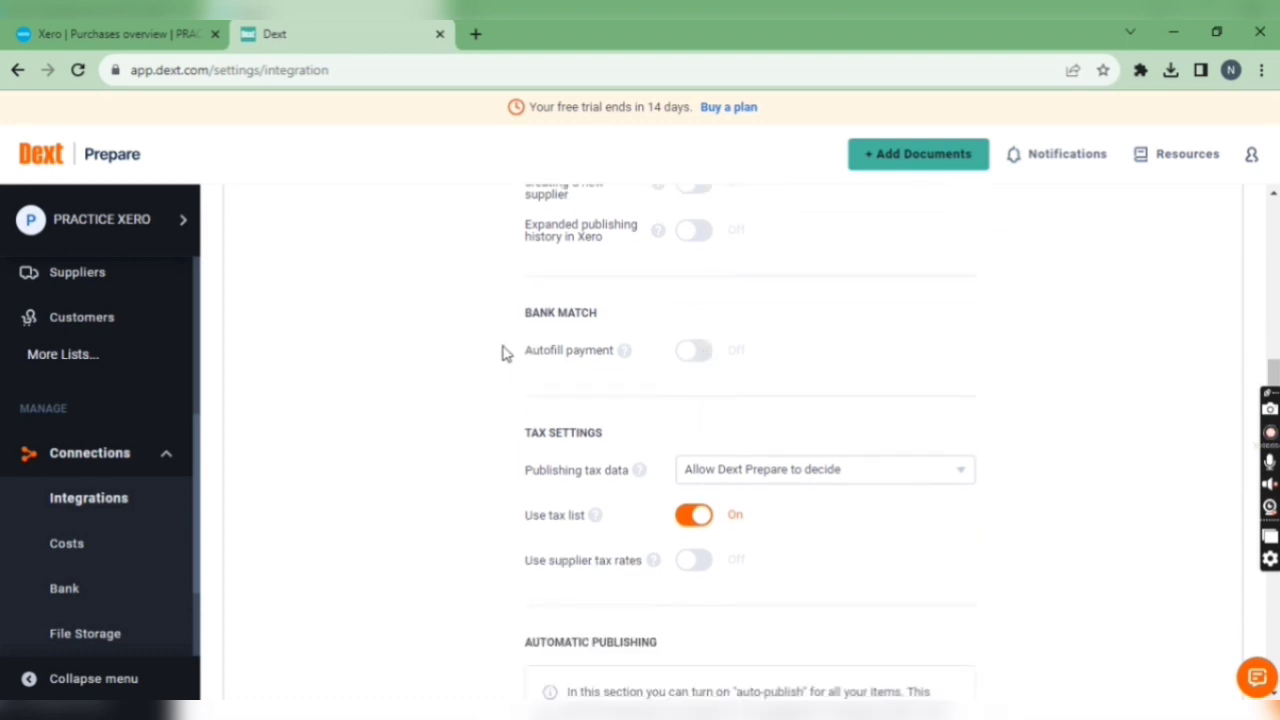
scroll(766, 286, "down", 1)
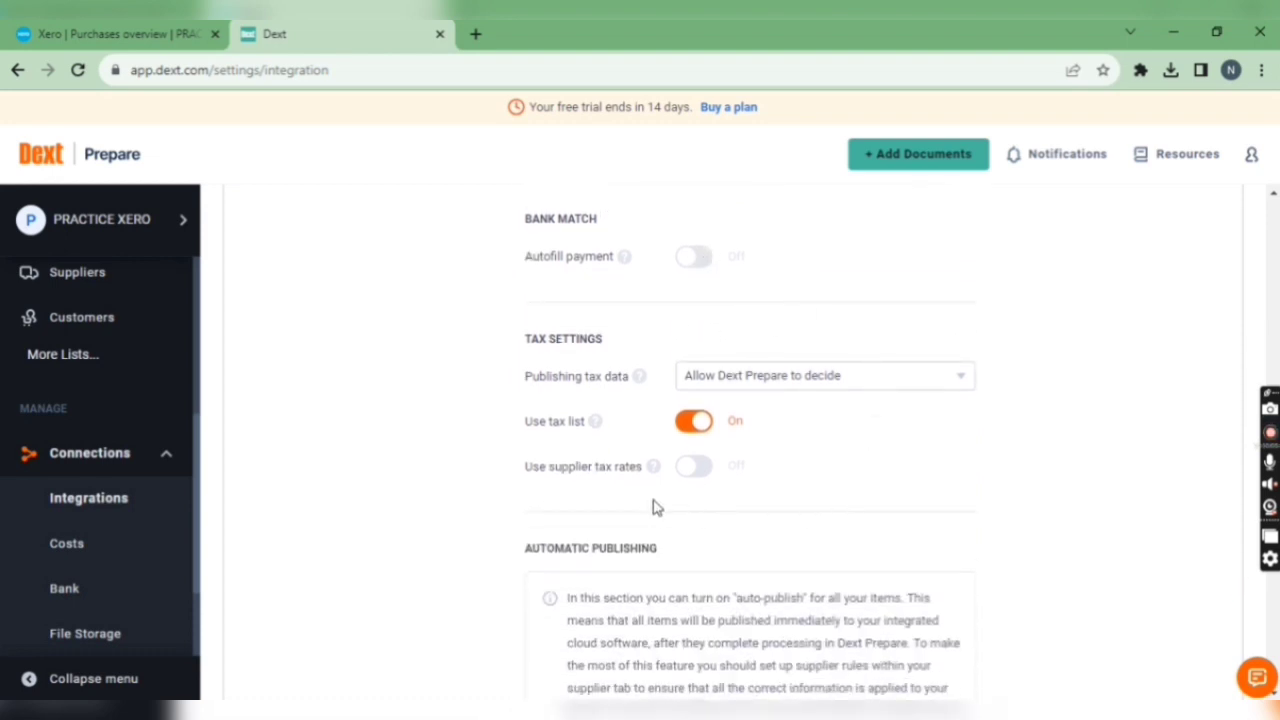
scroll(634, 504, "down", 6)
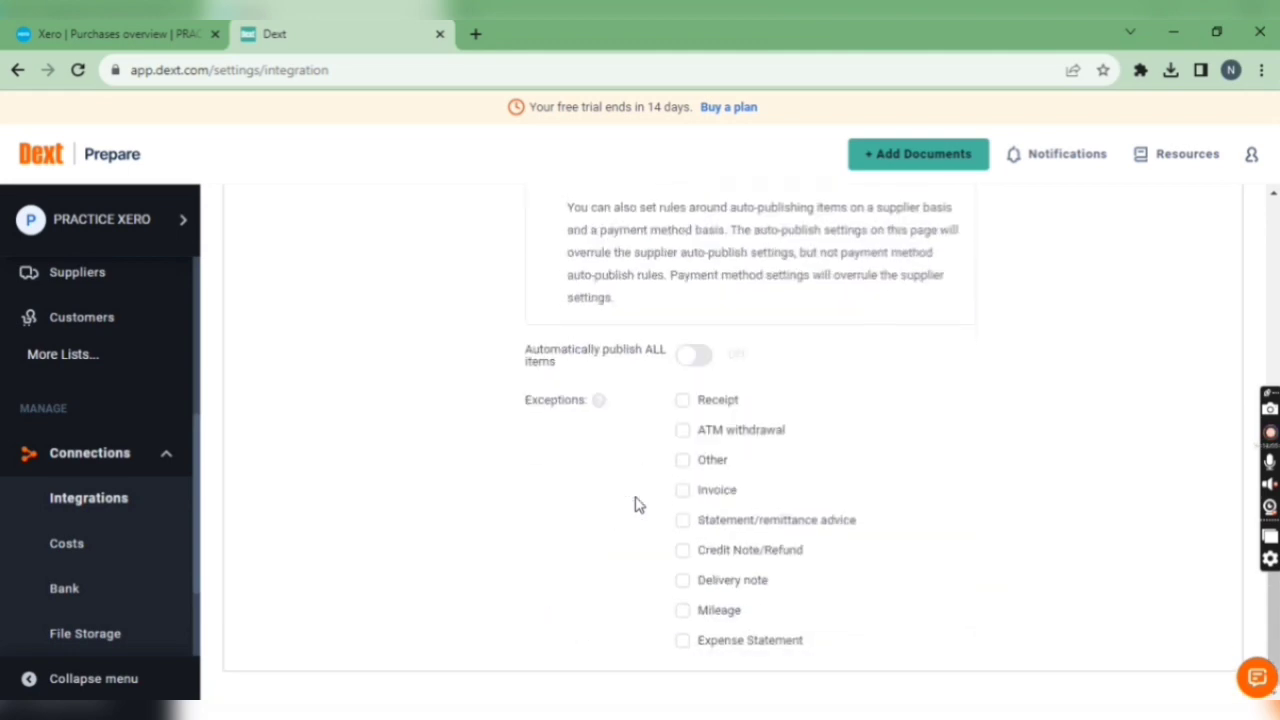
scroll(1000, 420, "up", 9)
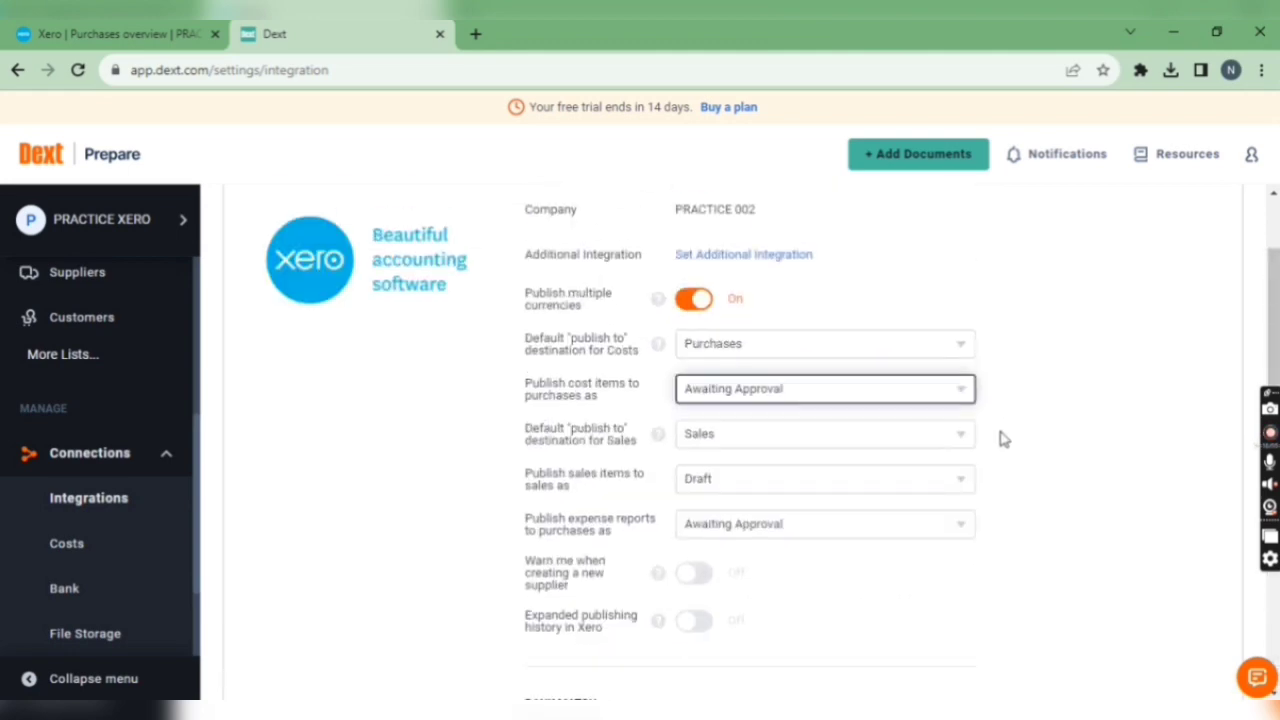
scroll(1003, 439, "down", 9)
scroll(1003, 439, "up", 12)
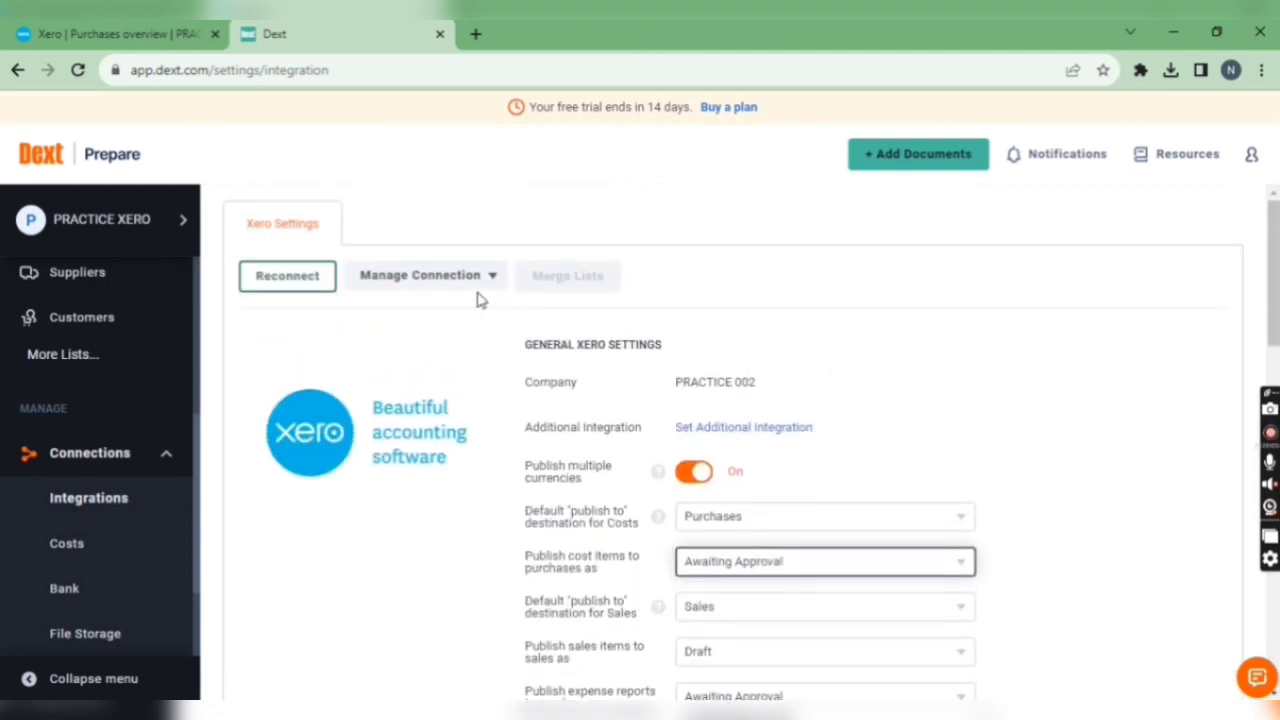
left_click(389, 280)
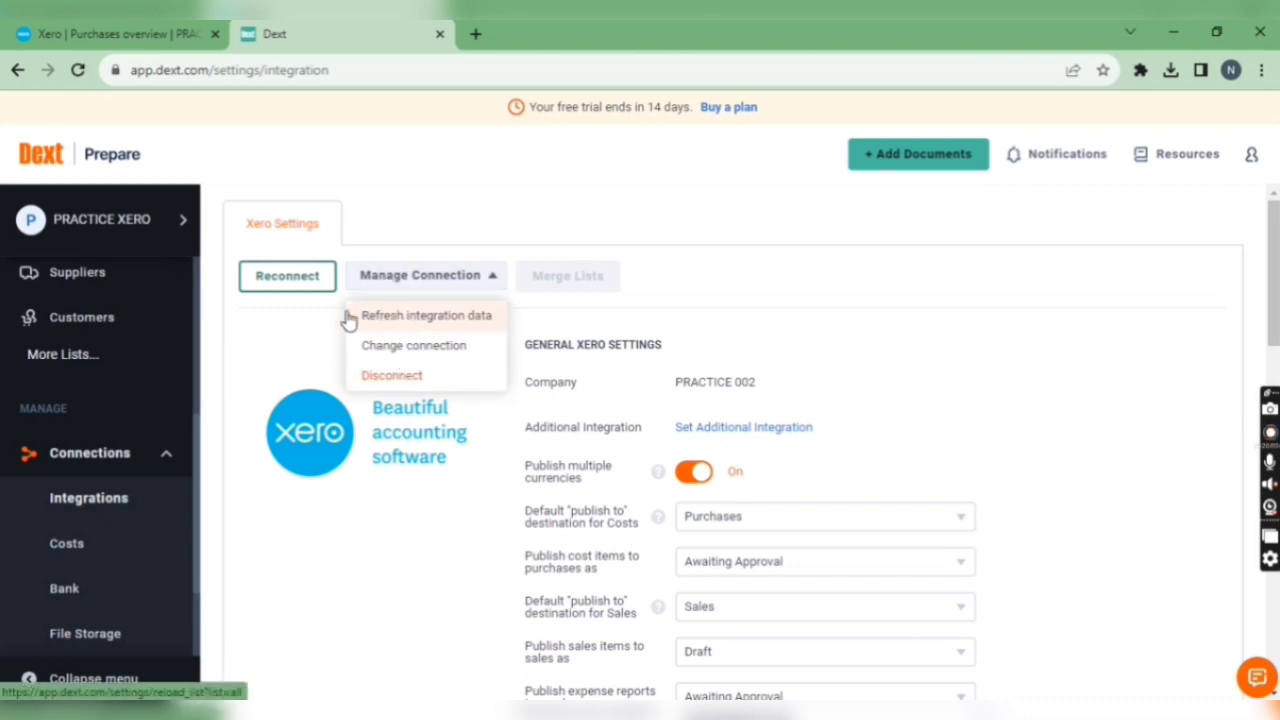
- Upload Invoice INV-0018.pdf from the Downloads folder as a cost document and close the Add Documents panel
left_click(897, 157)
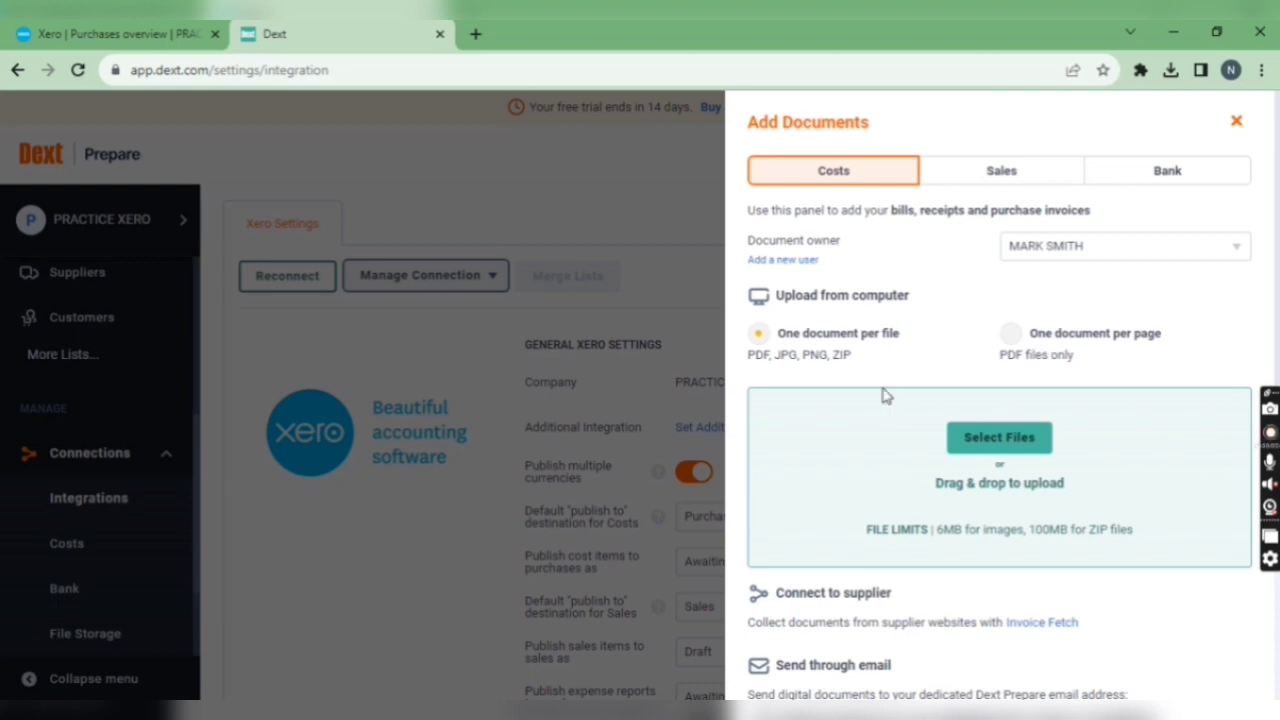
left_click(988, 444)
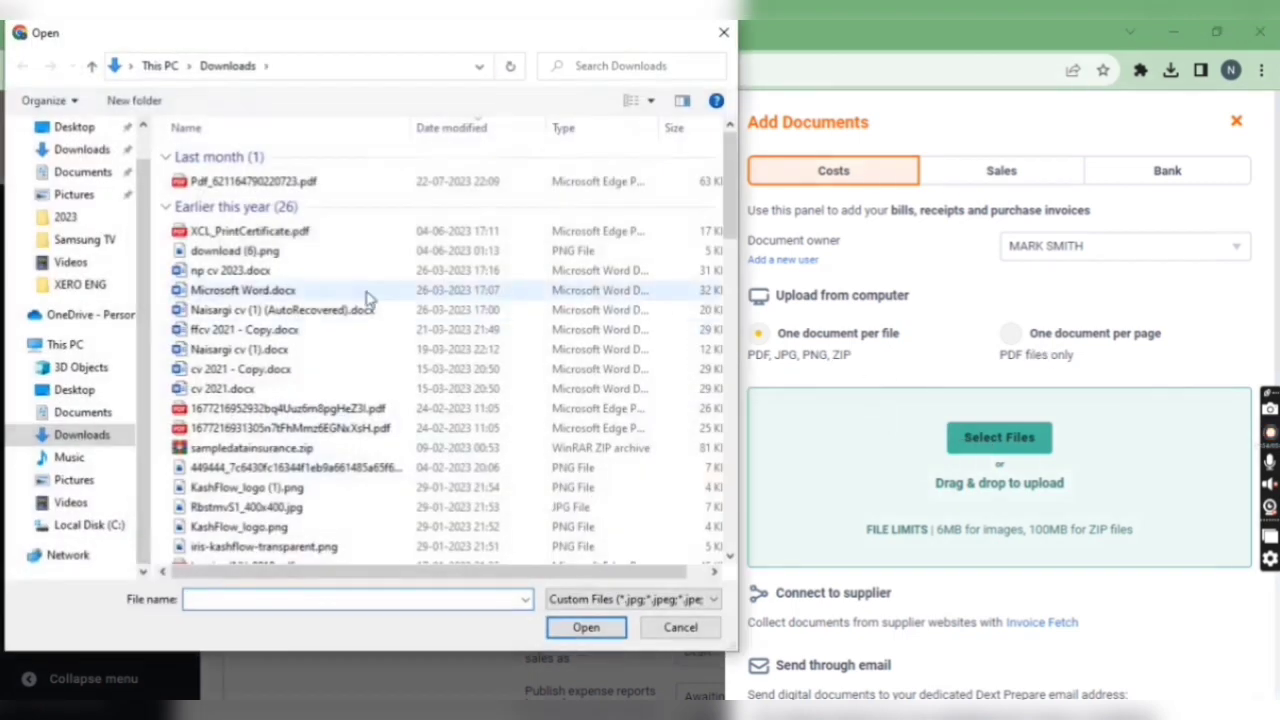
scroll(366, 300, "down", 3)
scroll(367, 432, "down", 15)
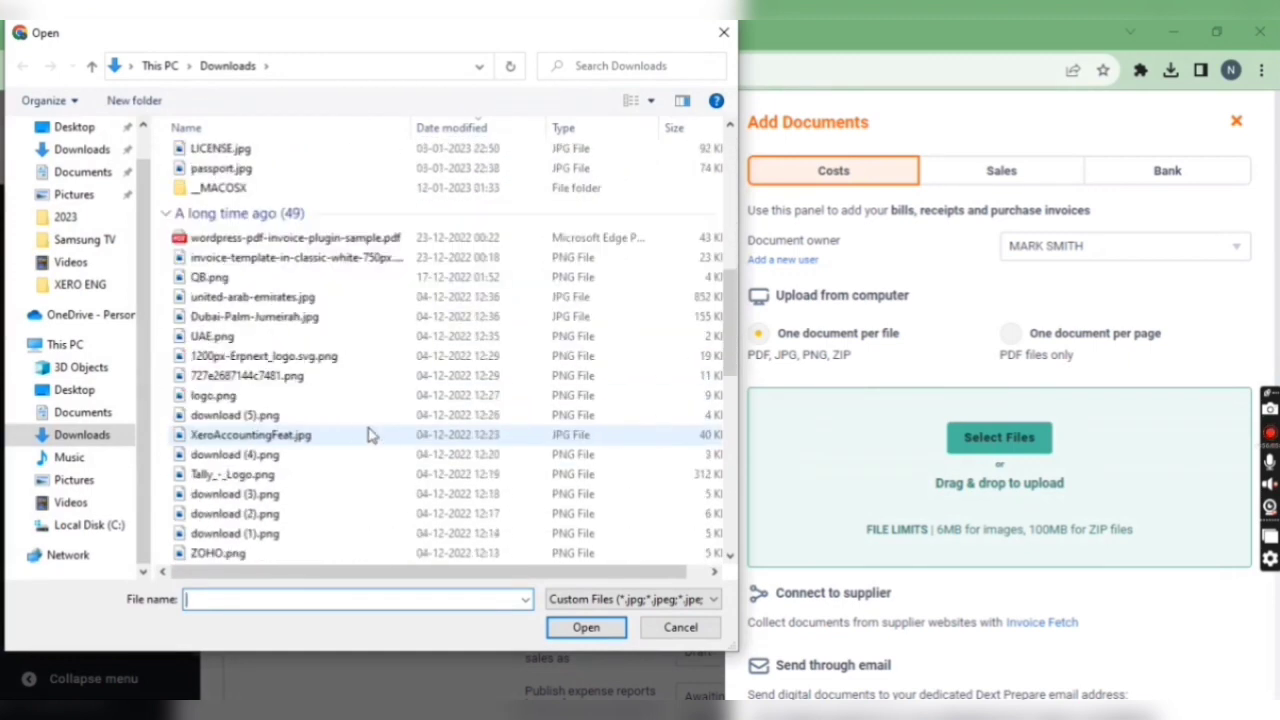
scroll(367, 432, "down", 3)
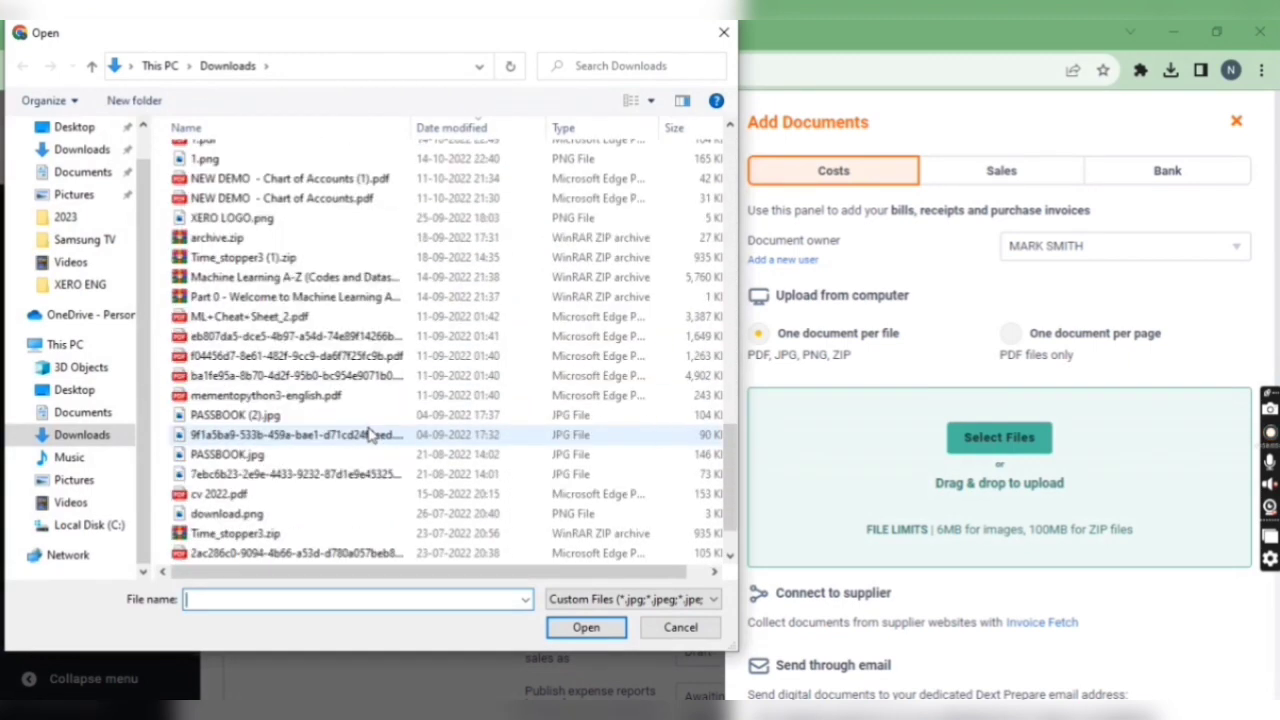
scroll(368, 432, "up", 15)
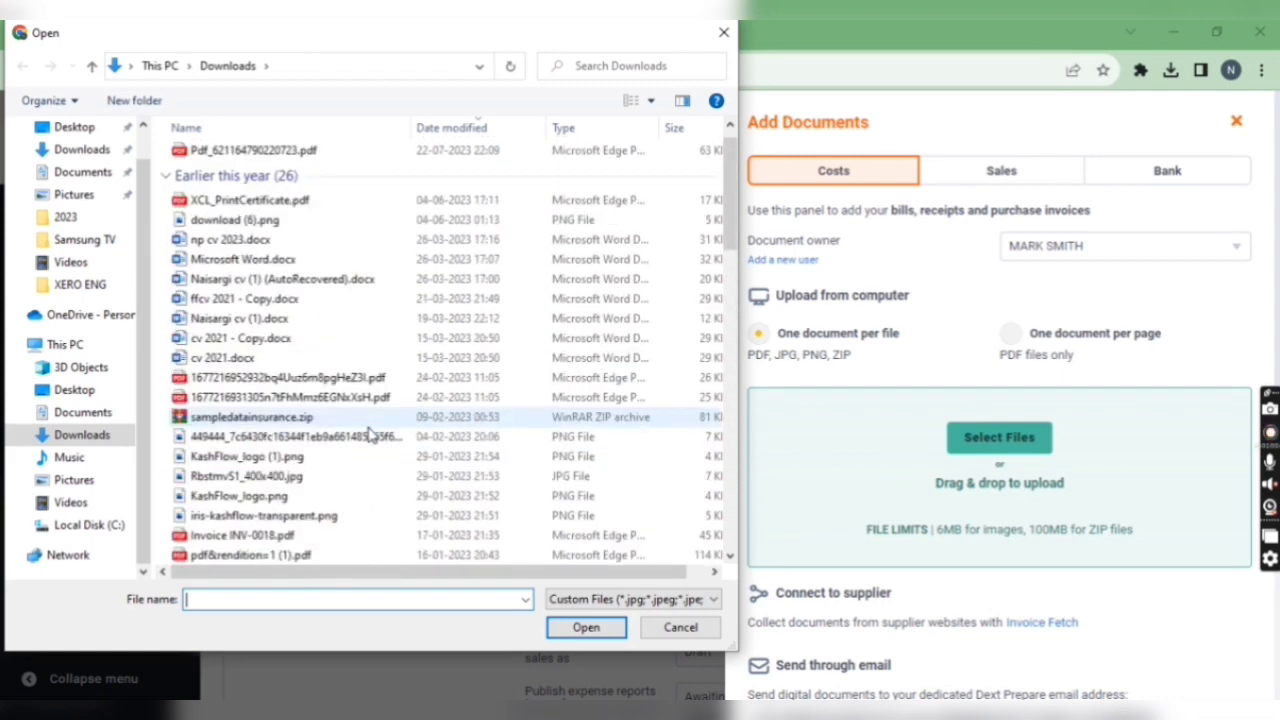
scroll(369, 432, "up", 1)
scroll(369, 432, "down", 3)
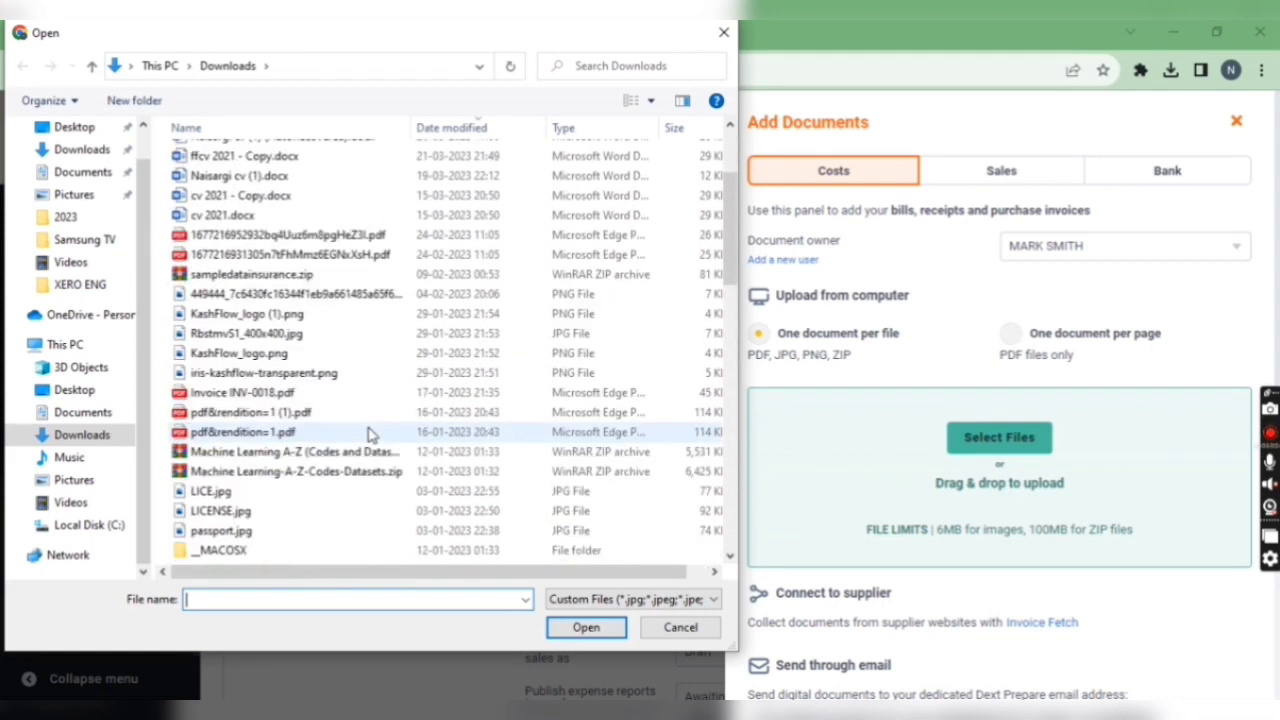
left_click(360, 393)
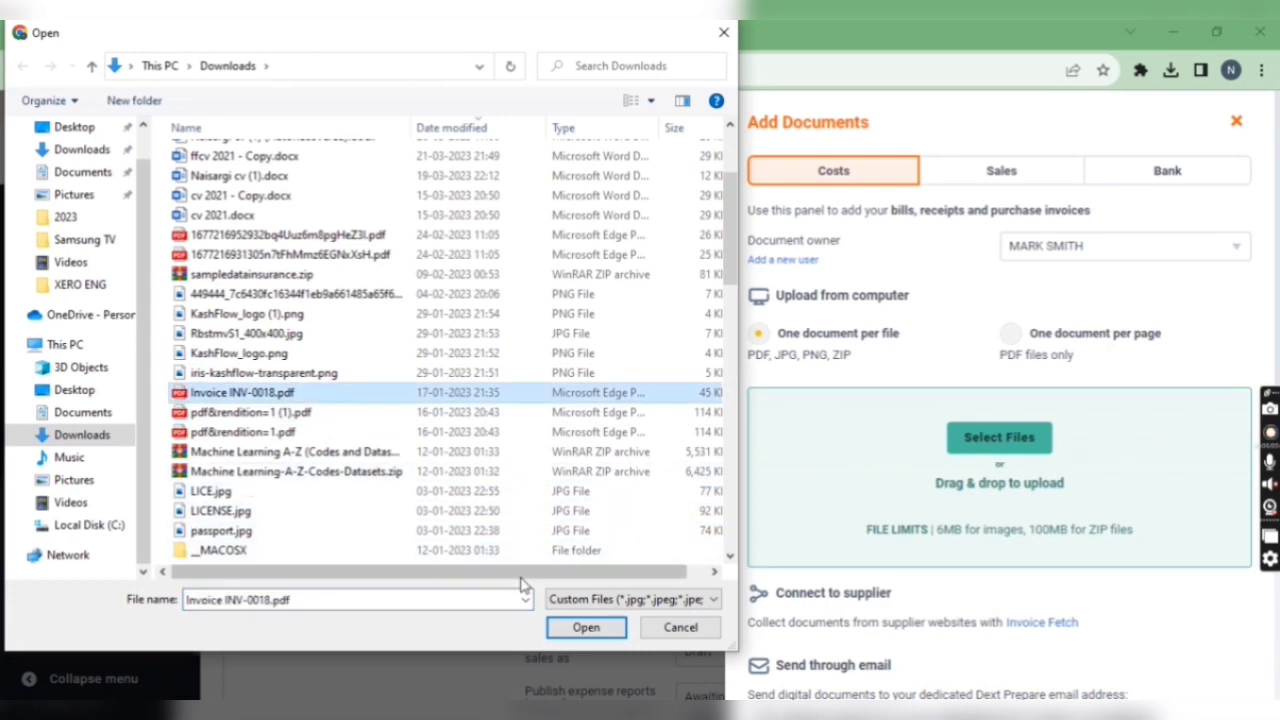
left_click(607, 627)
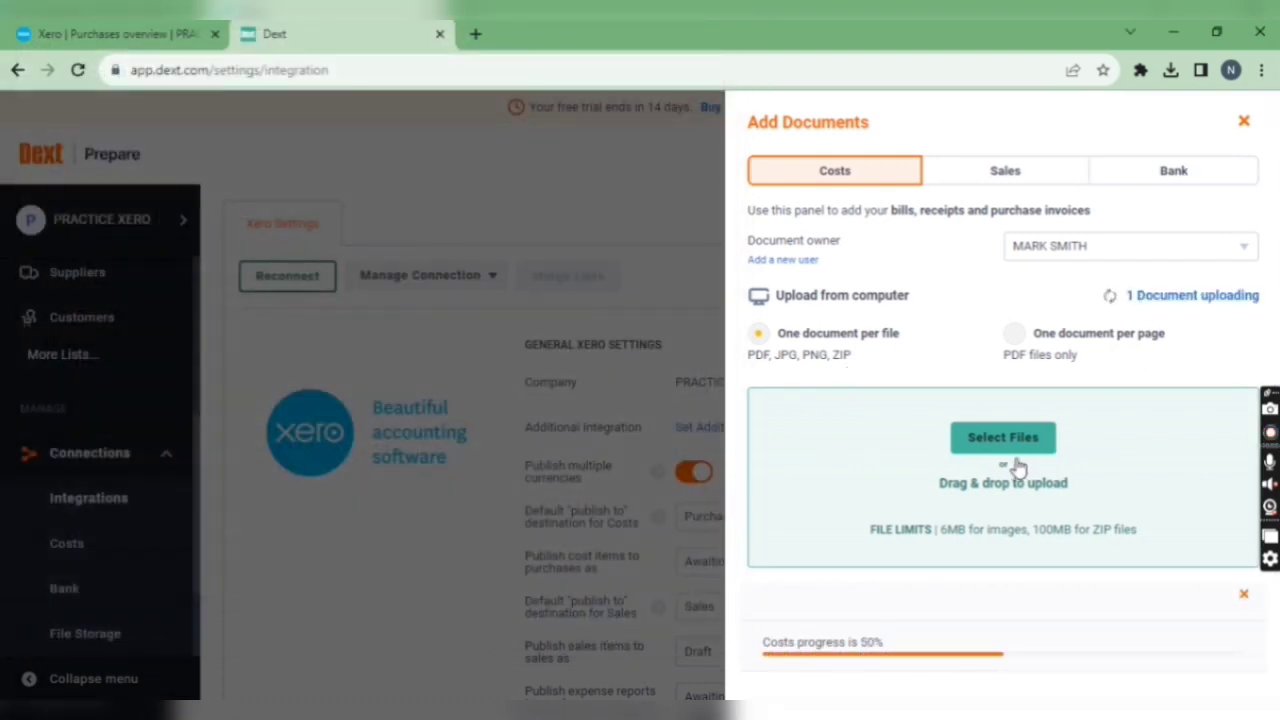
scroll(947, 465, "down", 1)
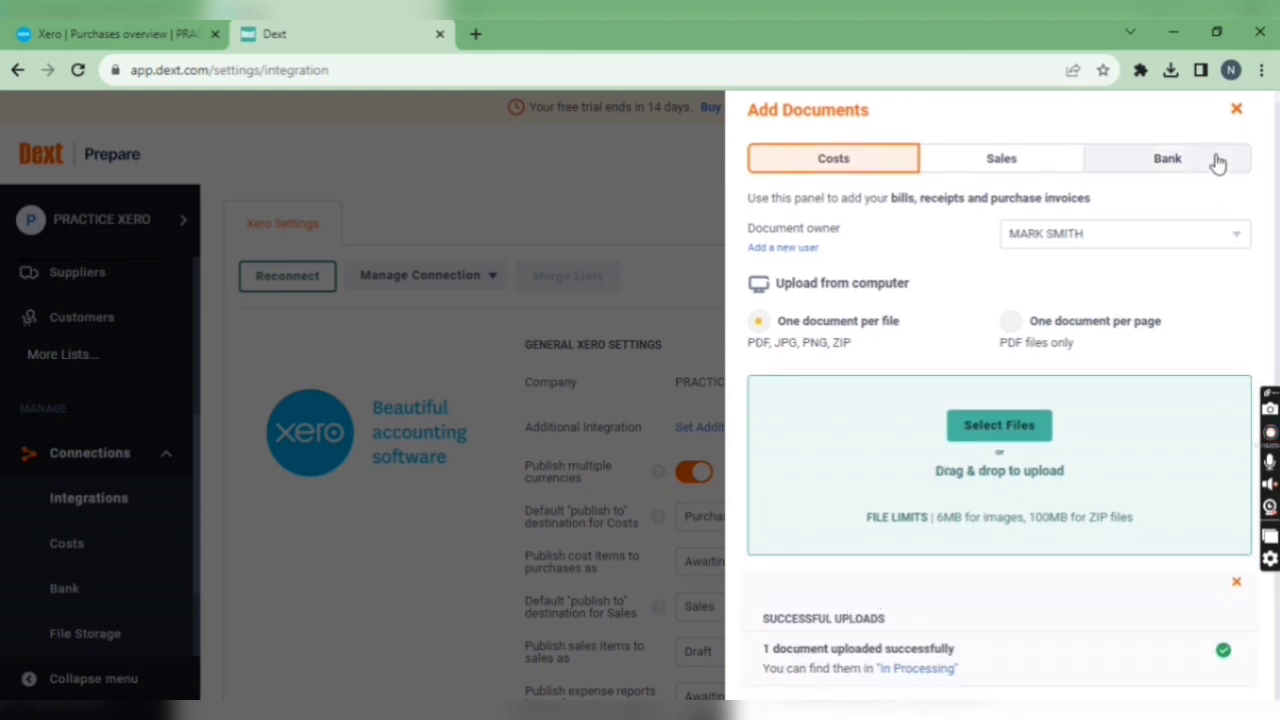
left_click(1236, 109)
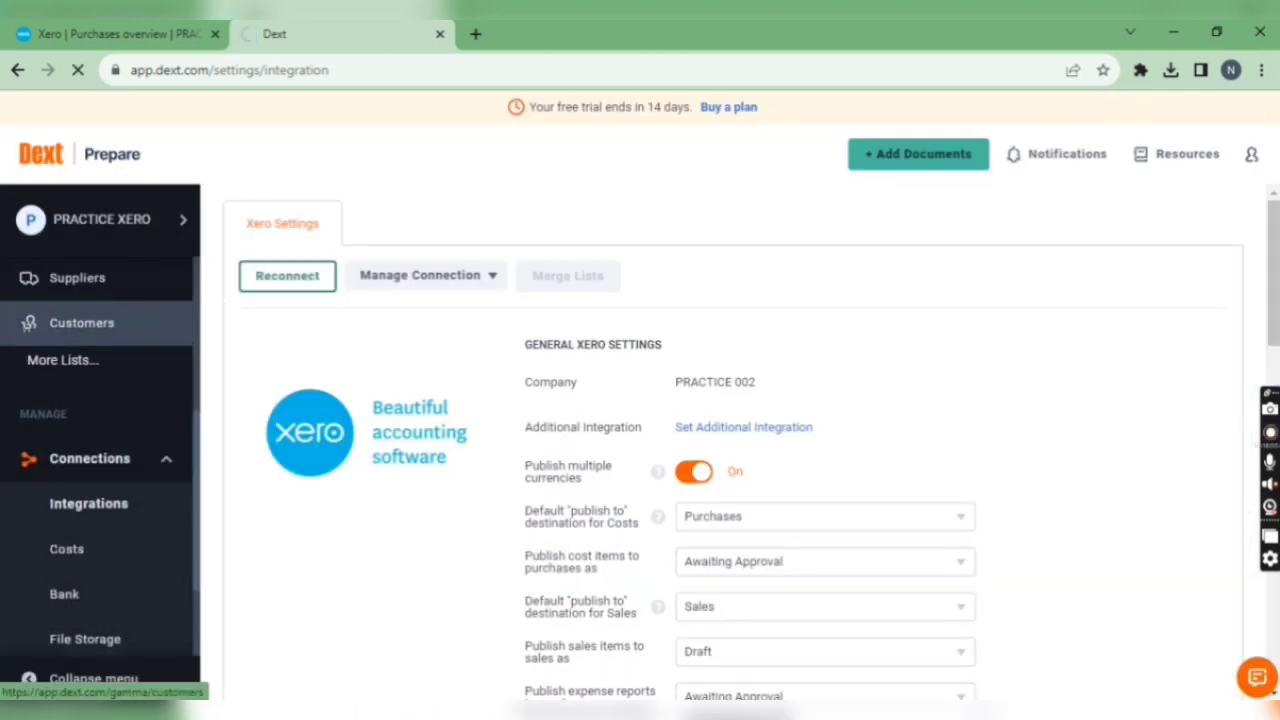
- Open the Costs workspace's In Processing list and move the uploaded invoice to the inbox
scroll(18, 337, "up", 1)
scroll(20, 337, "down", 1)
scroll(23, 337, "up", 3)
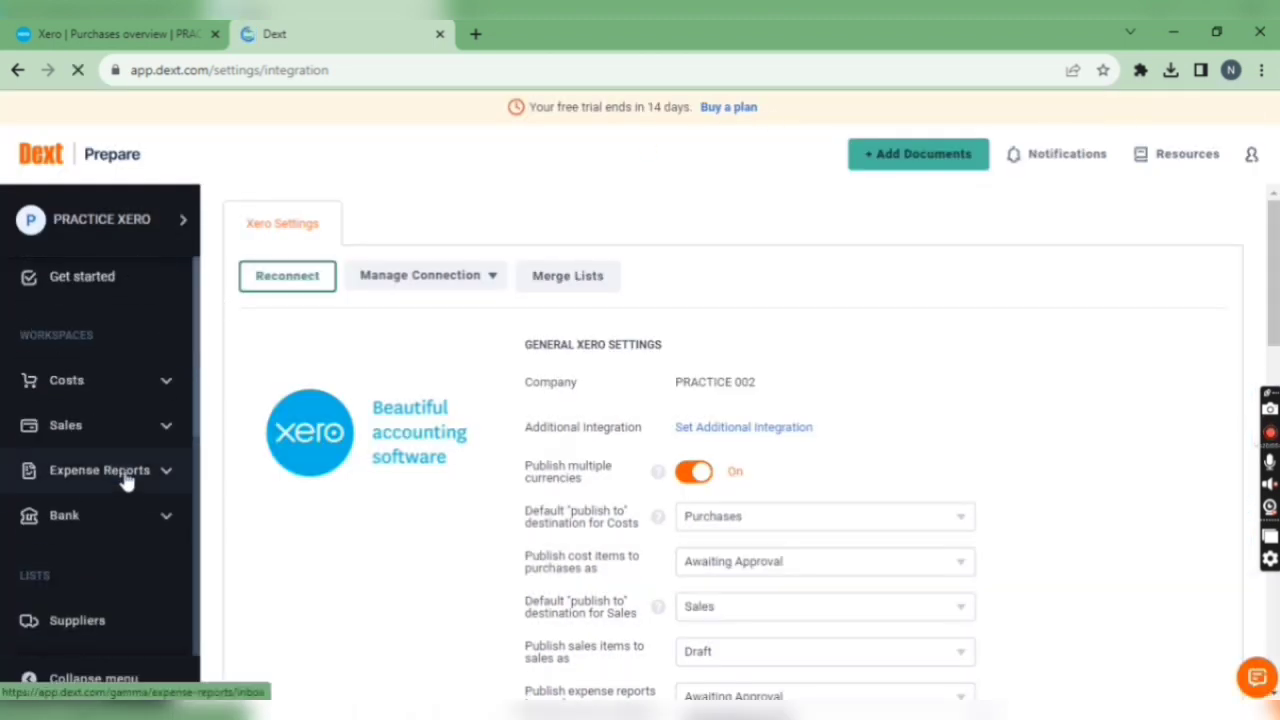
left_click(166, 381)
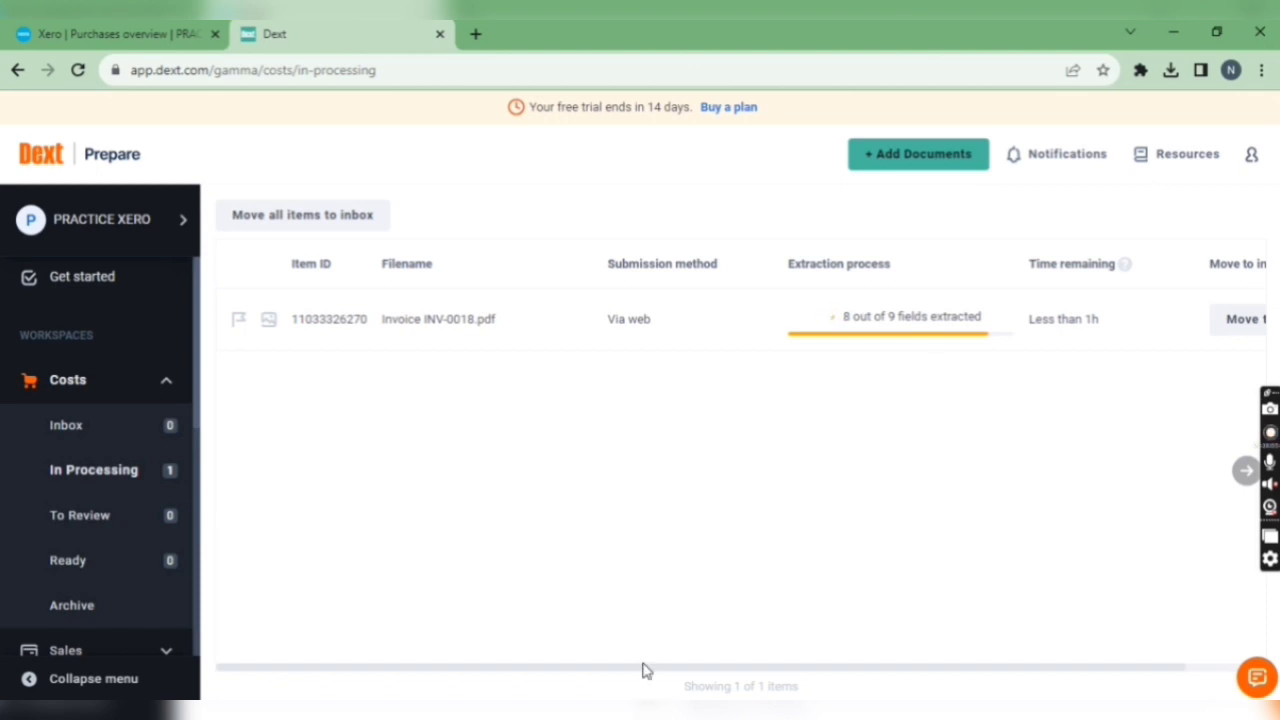
left_click_drag(644, 671, 789, 667)
left_click(965, 518)
left_click(1215, 330)
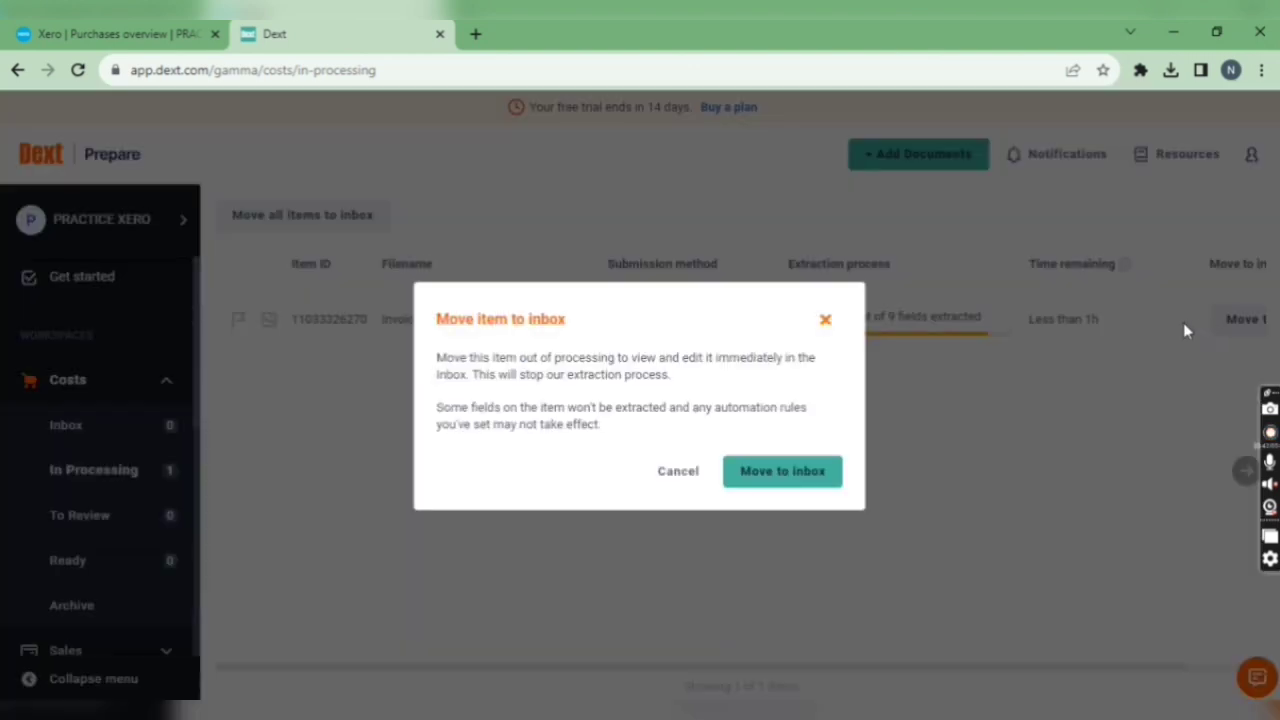
left_click(806, 471)
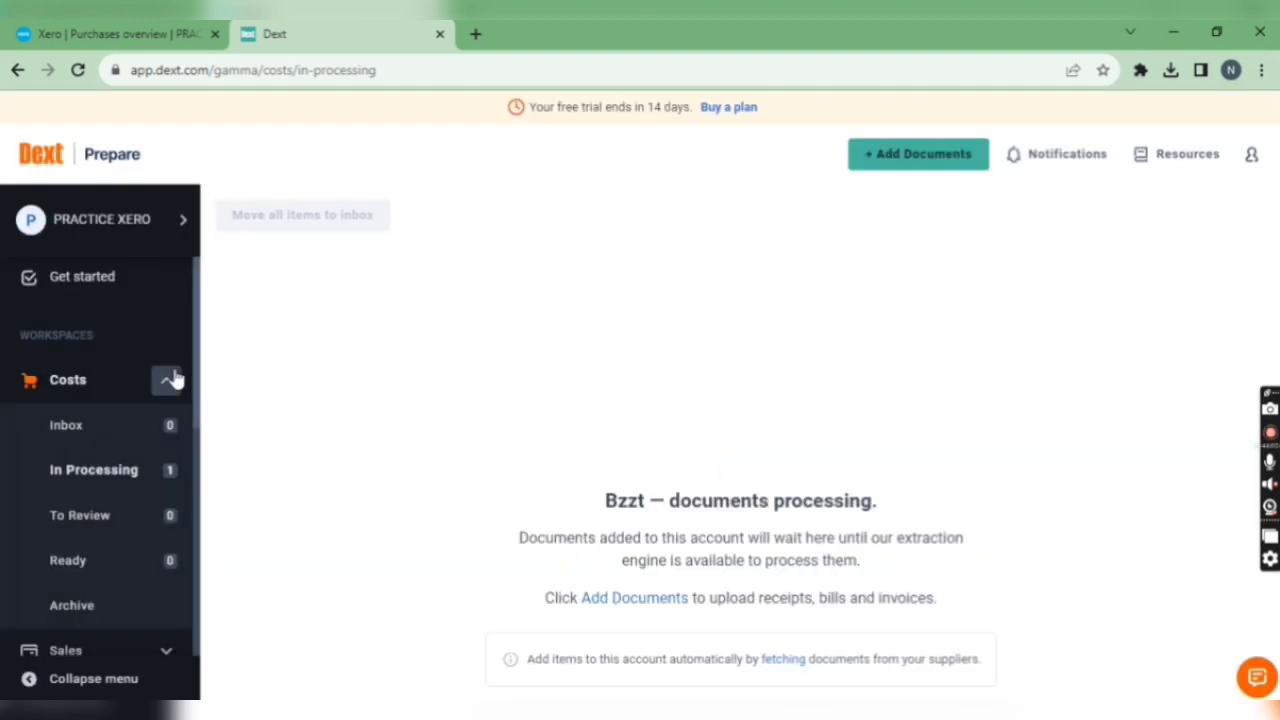
- Open the invoice from the Costs inbox and examine its document in full-screen mode, closing the enlarged view when done
left_click(102, 428)
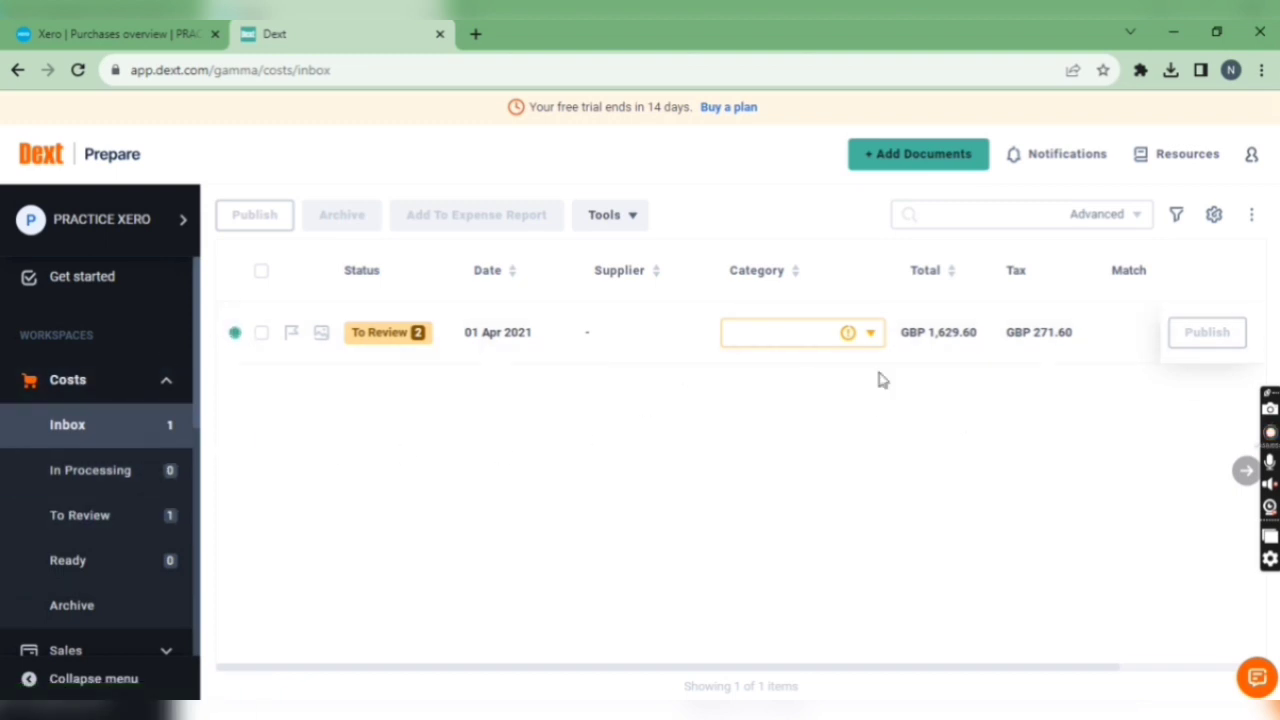
left_click(412, 346)
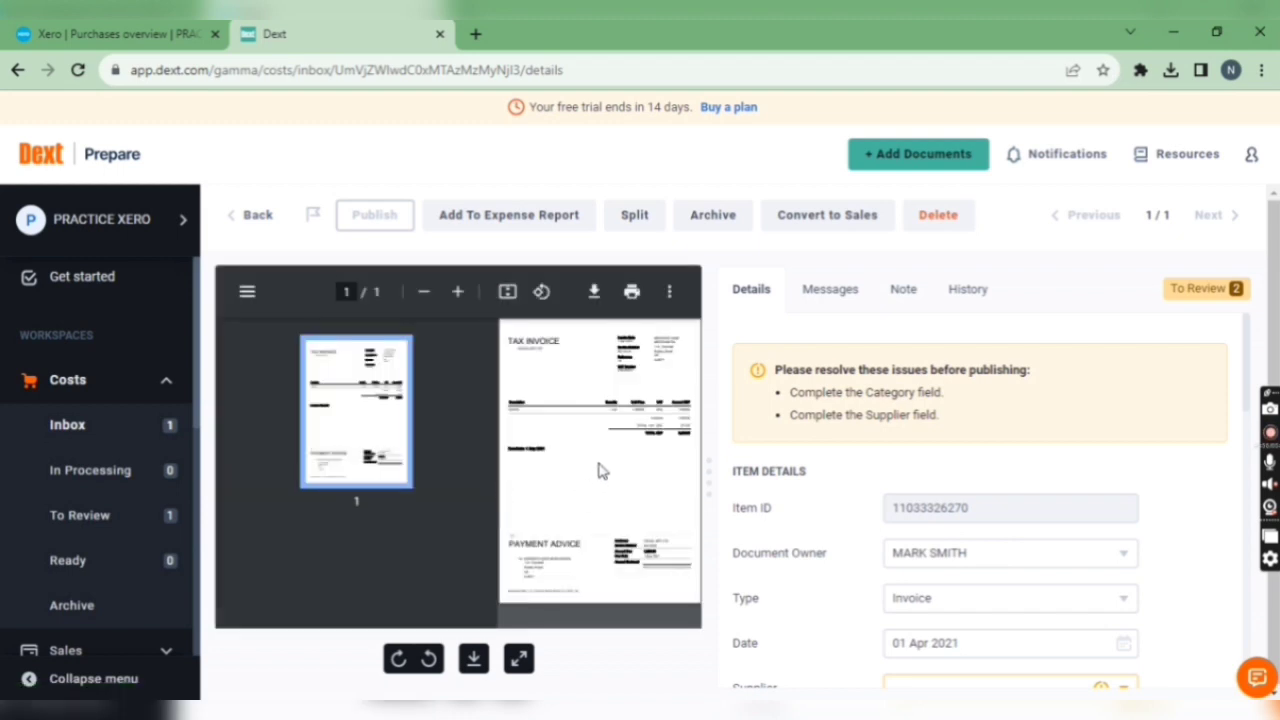
scroll(602, 471, "up", 2)
scroll(602, 471, "down", 3)
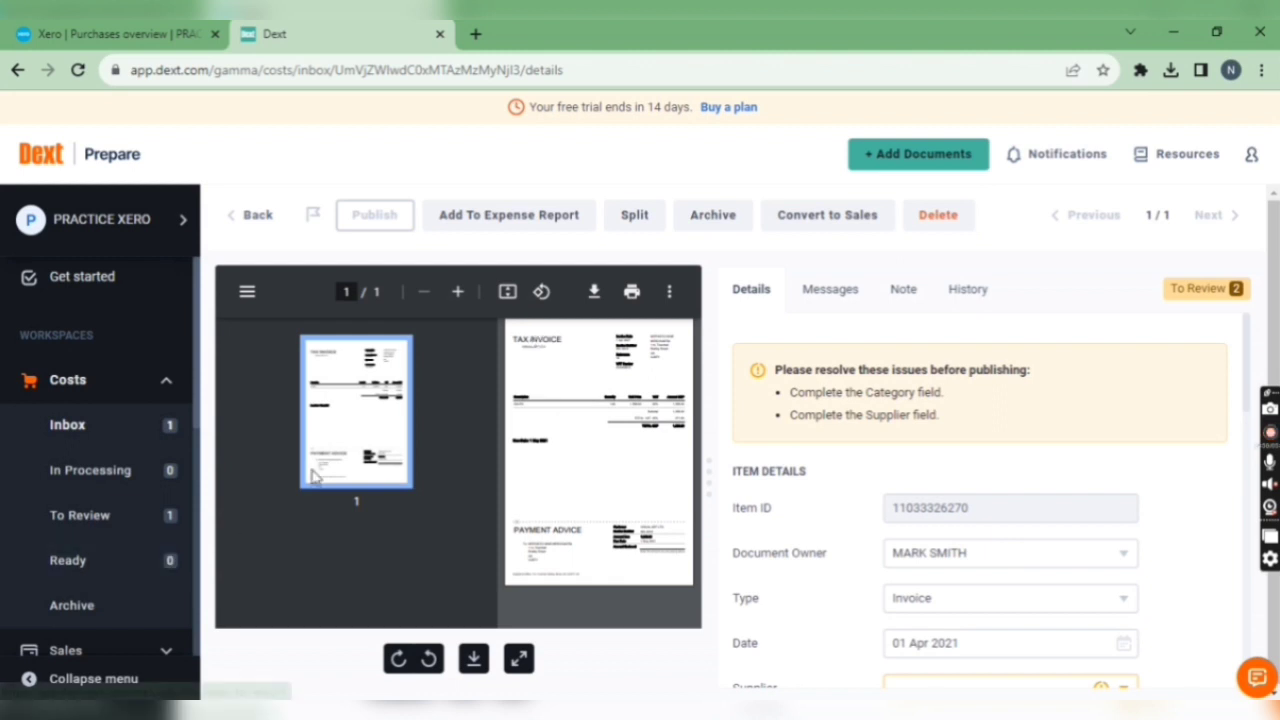
left_click(519, 660)
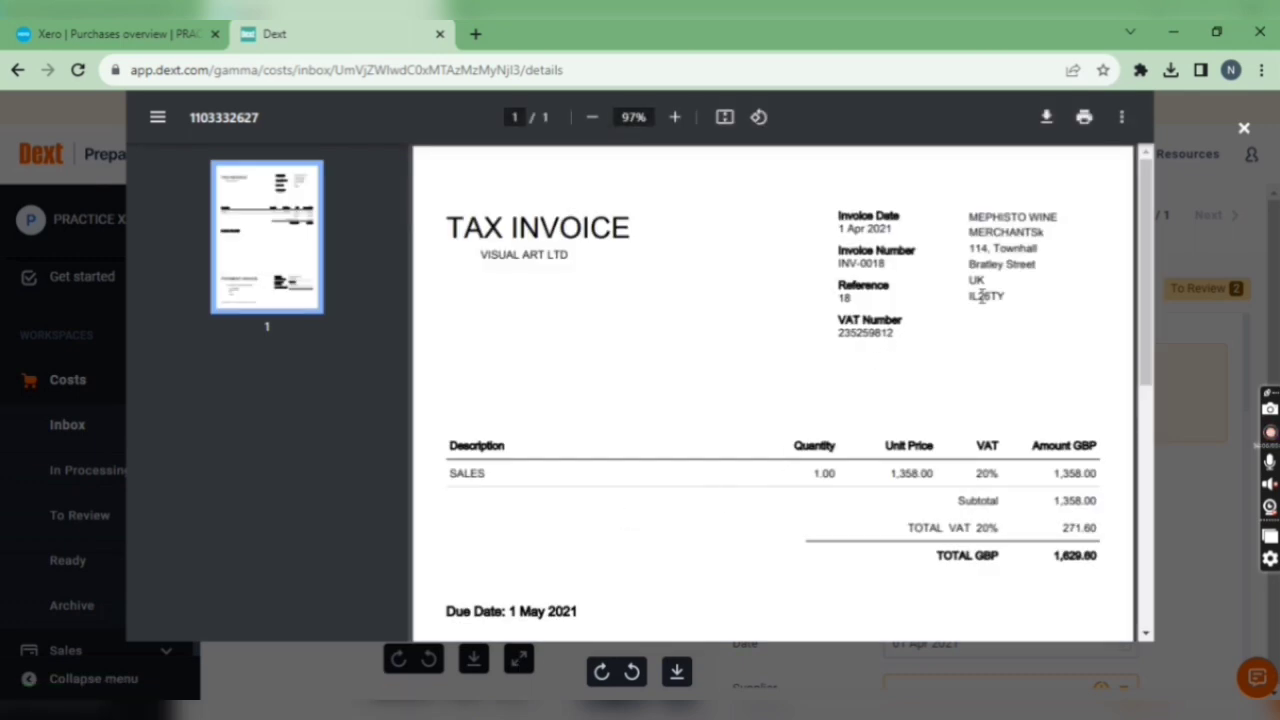
left_click(1244, 127)
- Add "mpn" as a new supplier on the invoice
scroll(870, 532, "down", 2)
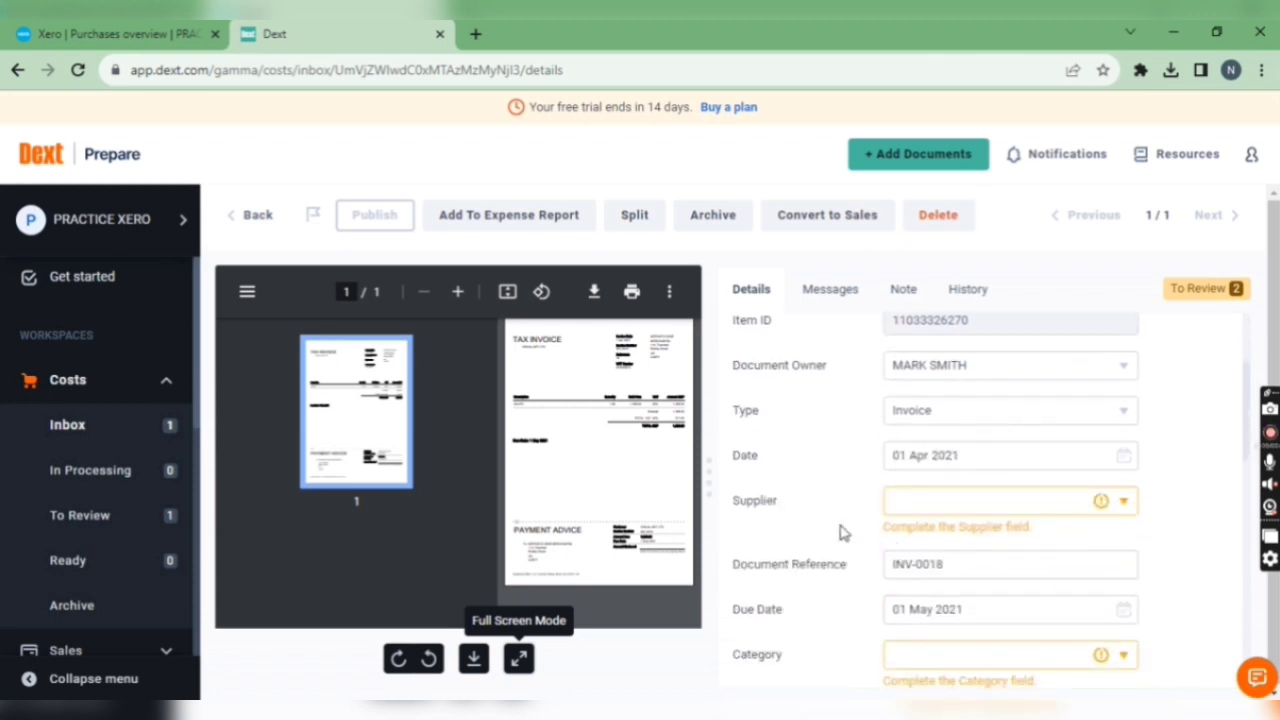
left_click(940, 510)
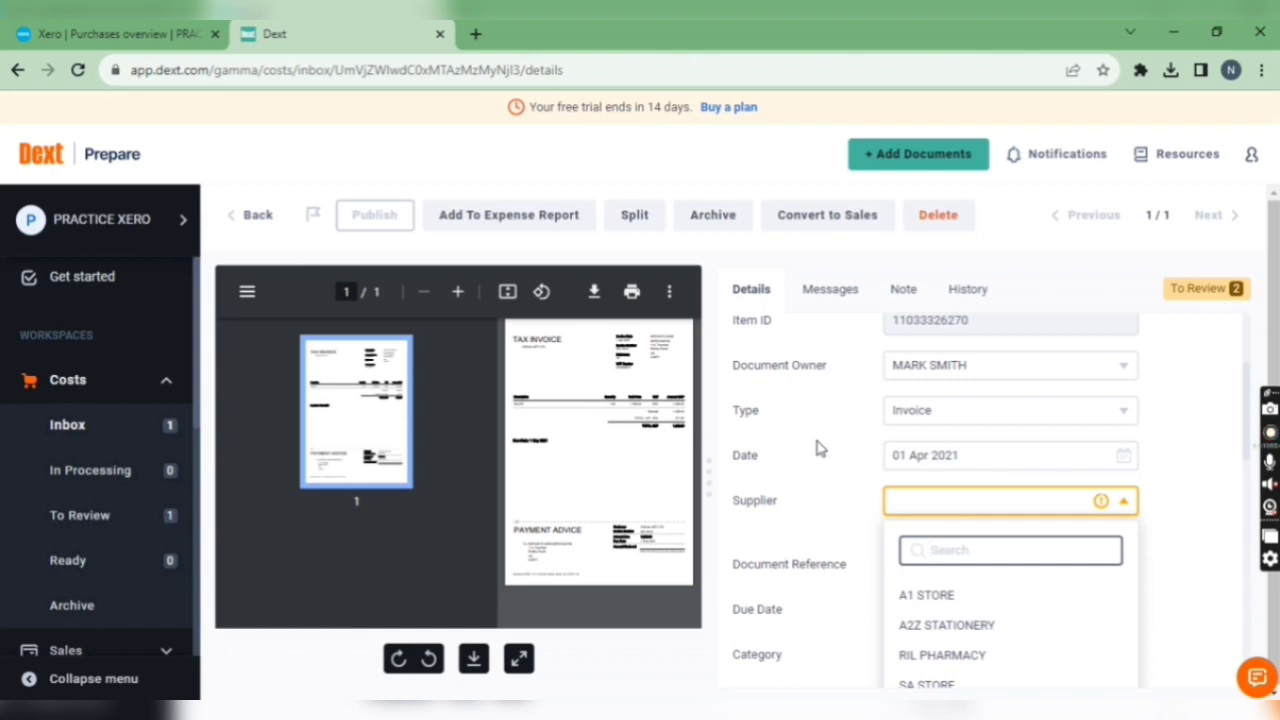
type("mpn")
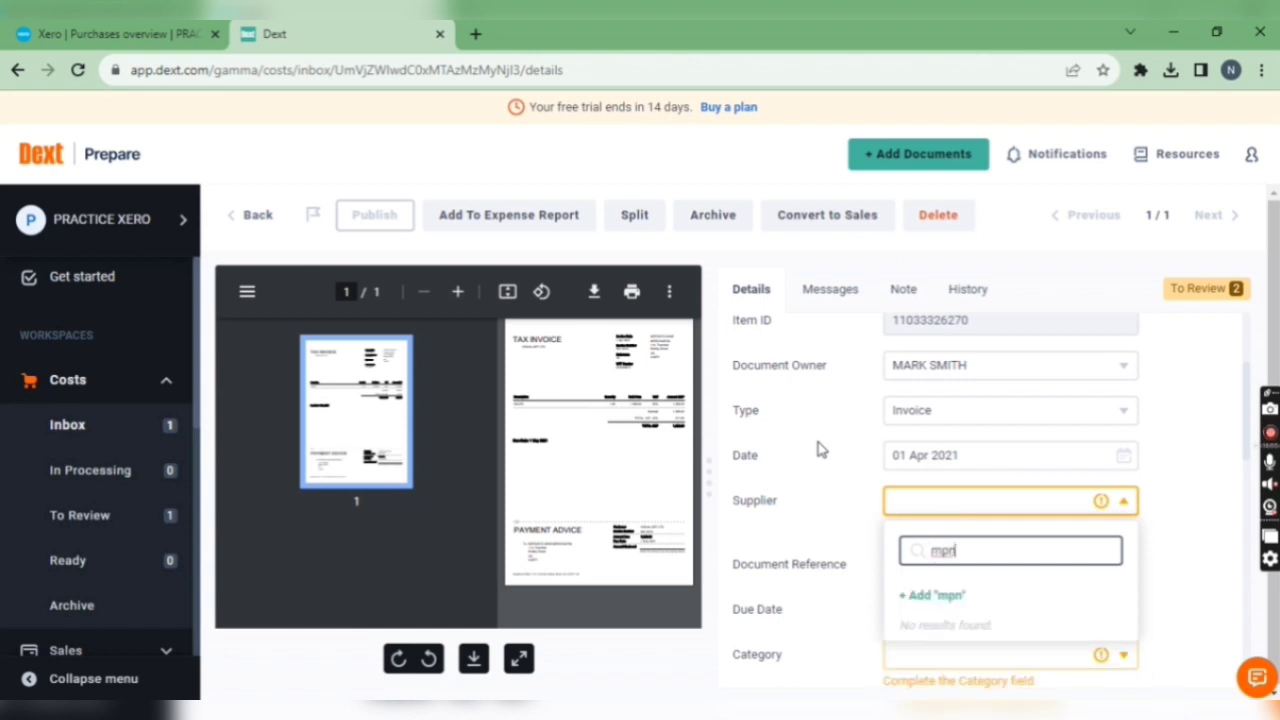
left_click(940, 594)
- Set the invoice's category to 310 - Cost of Goods Sold
scroll(838, 502, "down", 1)
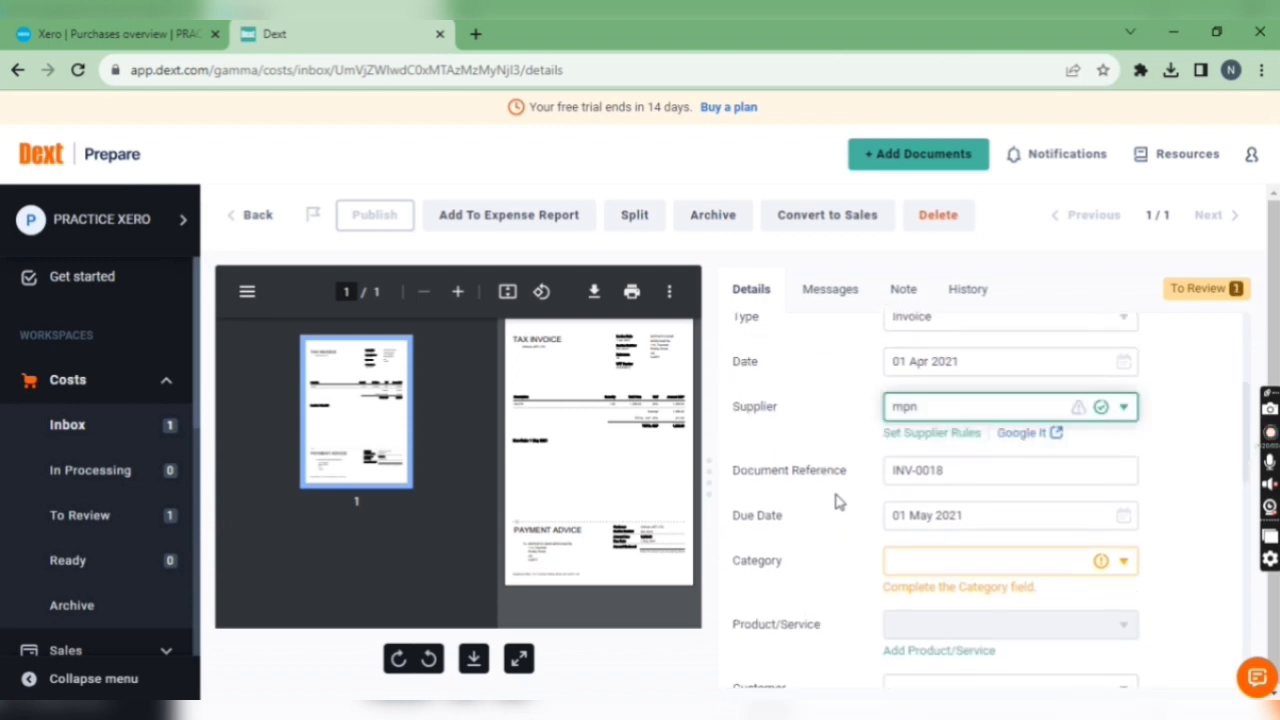
left_click(936, 567)
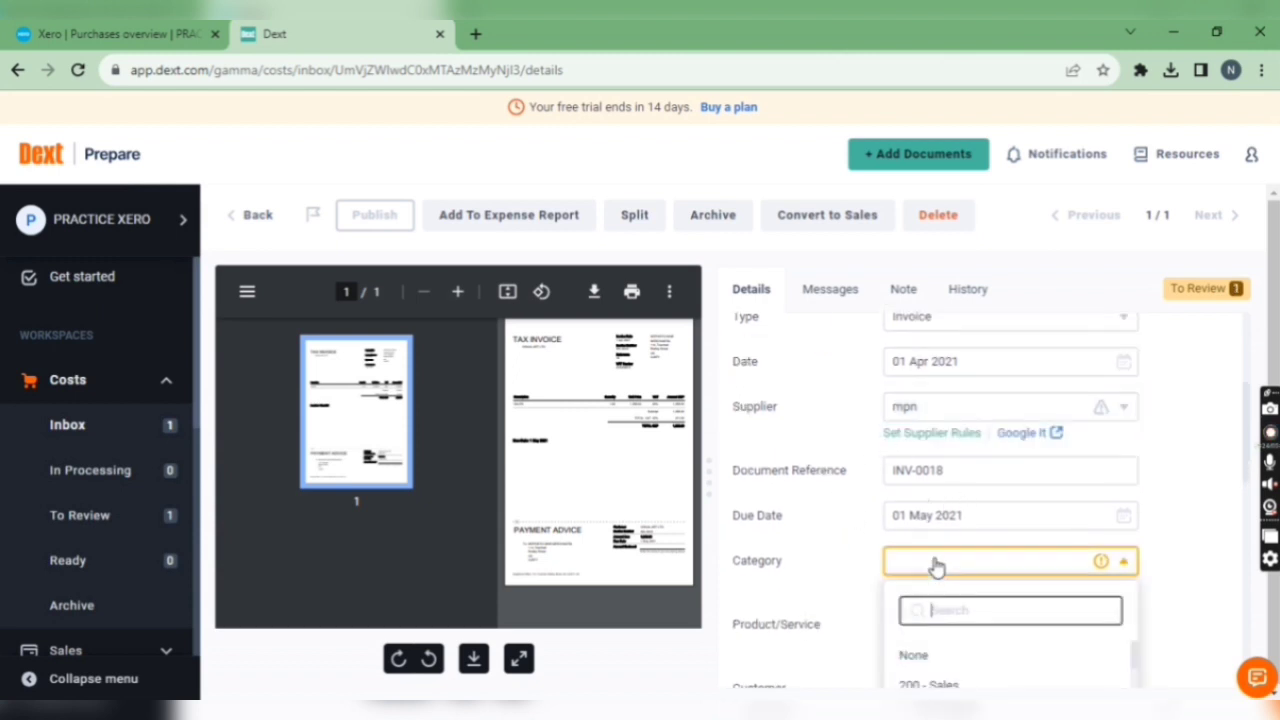
type("310")
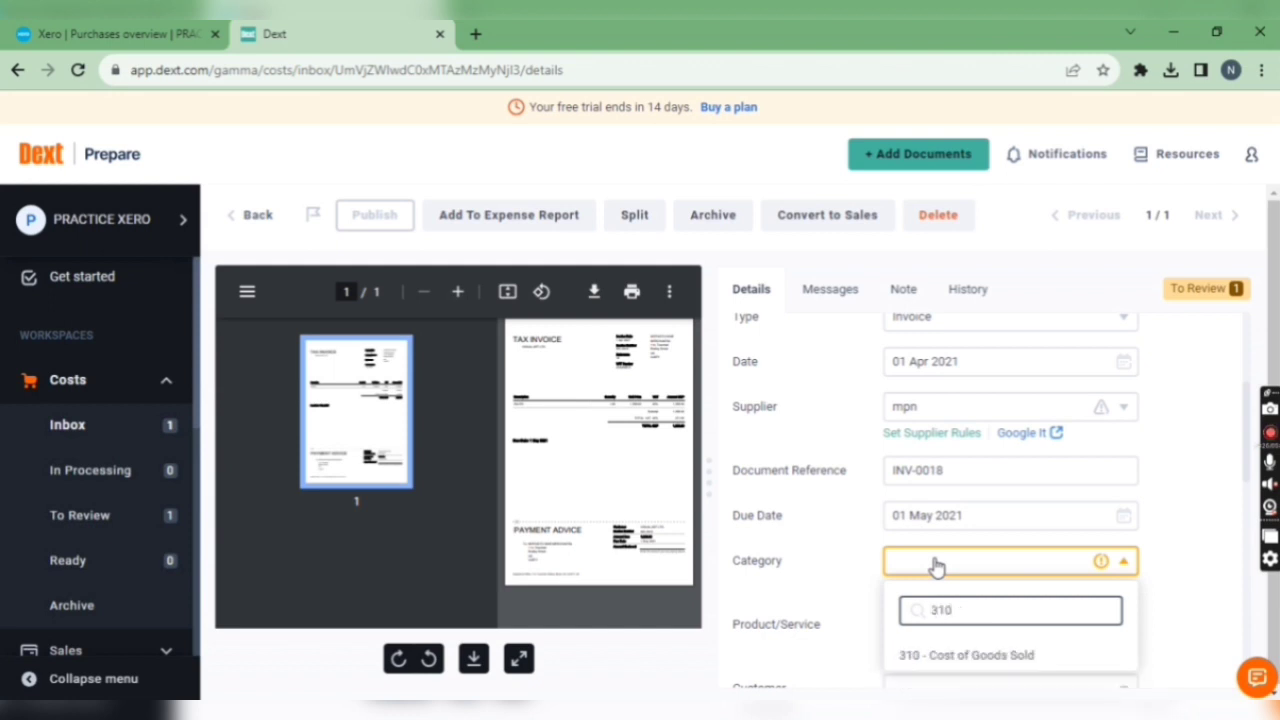
left_click(910, 655)
- Check the invoice's amounts, tax option and publishing destination and status, and publish it to Xero
scroll(877, 608, "down", 2)
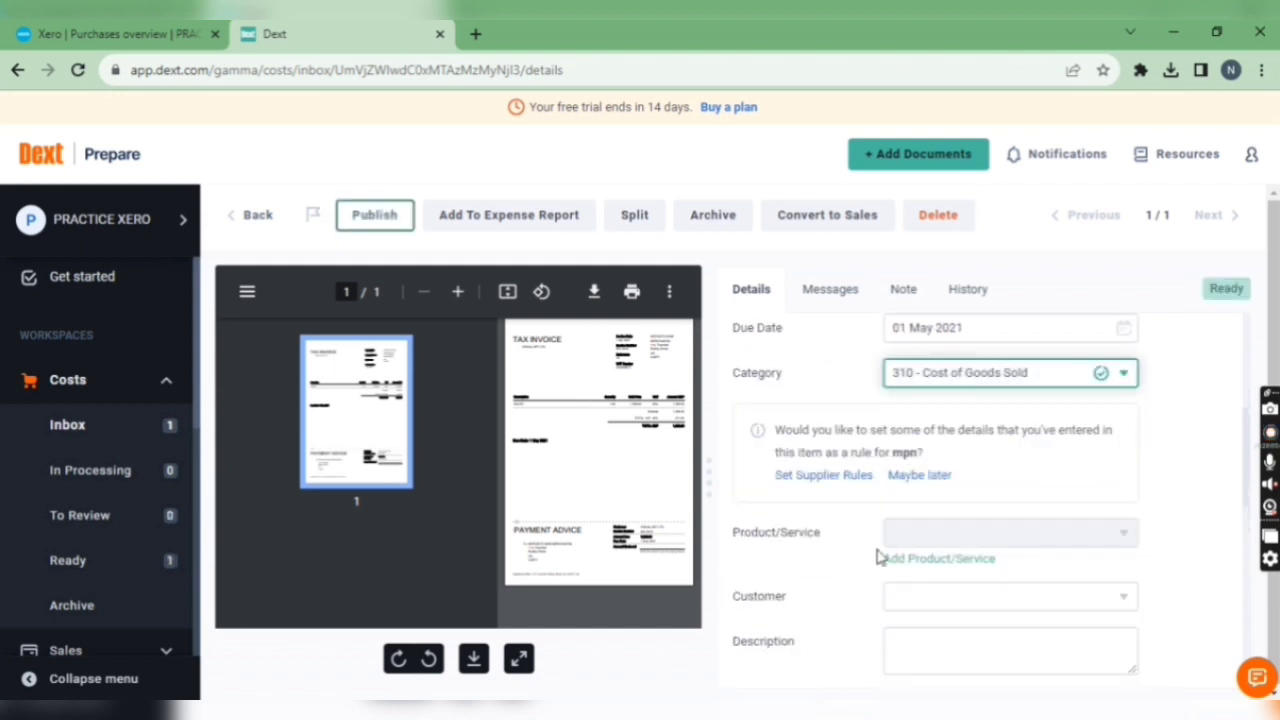
scroll(786, 514, "down", 4)
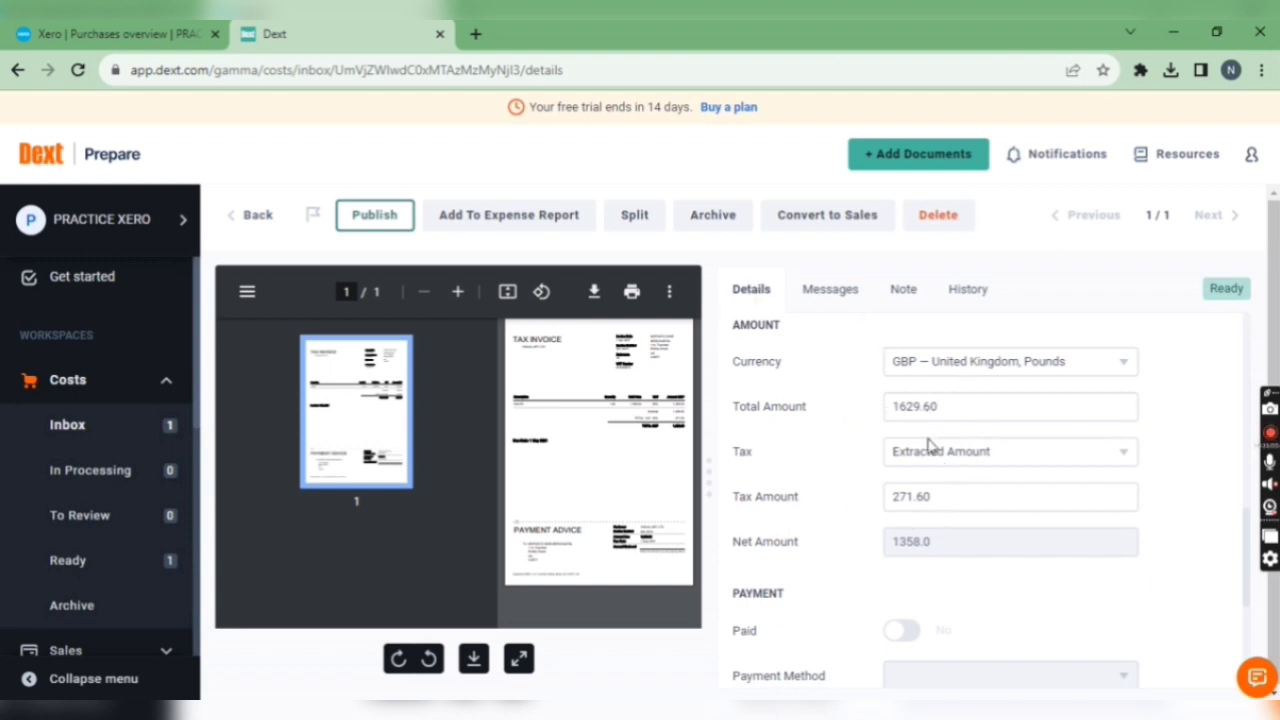
scroll(891, 514, "down", 2)
scroll(891, 491, "up", 2)
left_click(906, 458)
left_click(906, 458)
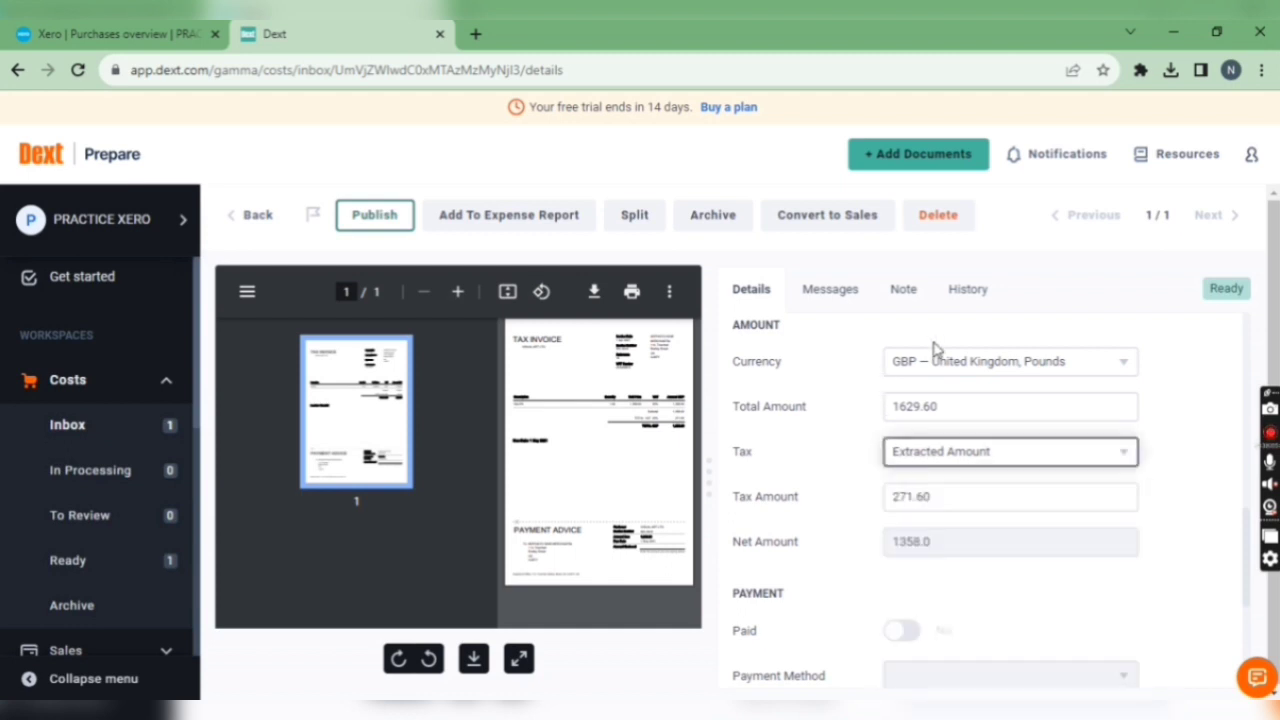
scroll(860, 560, "down", 3)
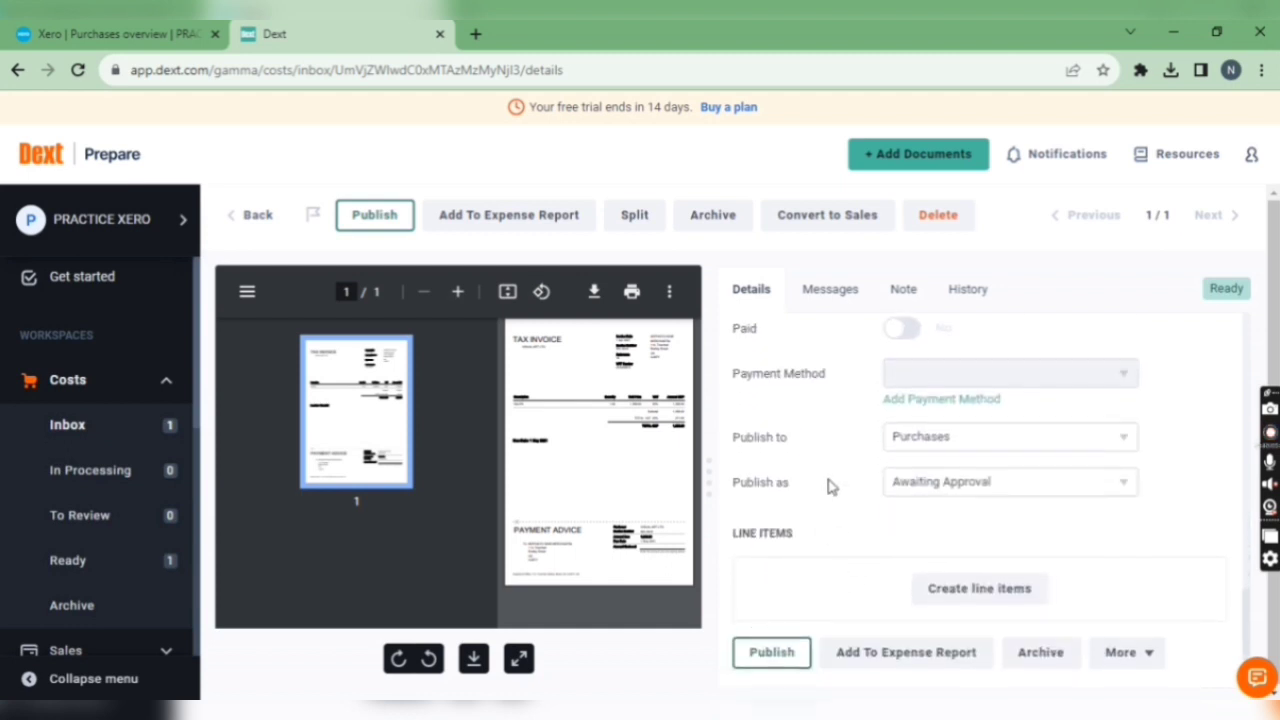
scroll(825, 460, "up", 1)
scroll(810, 480, "down", 1)
left_click(762, 651)
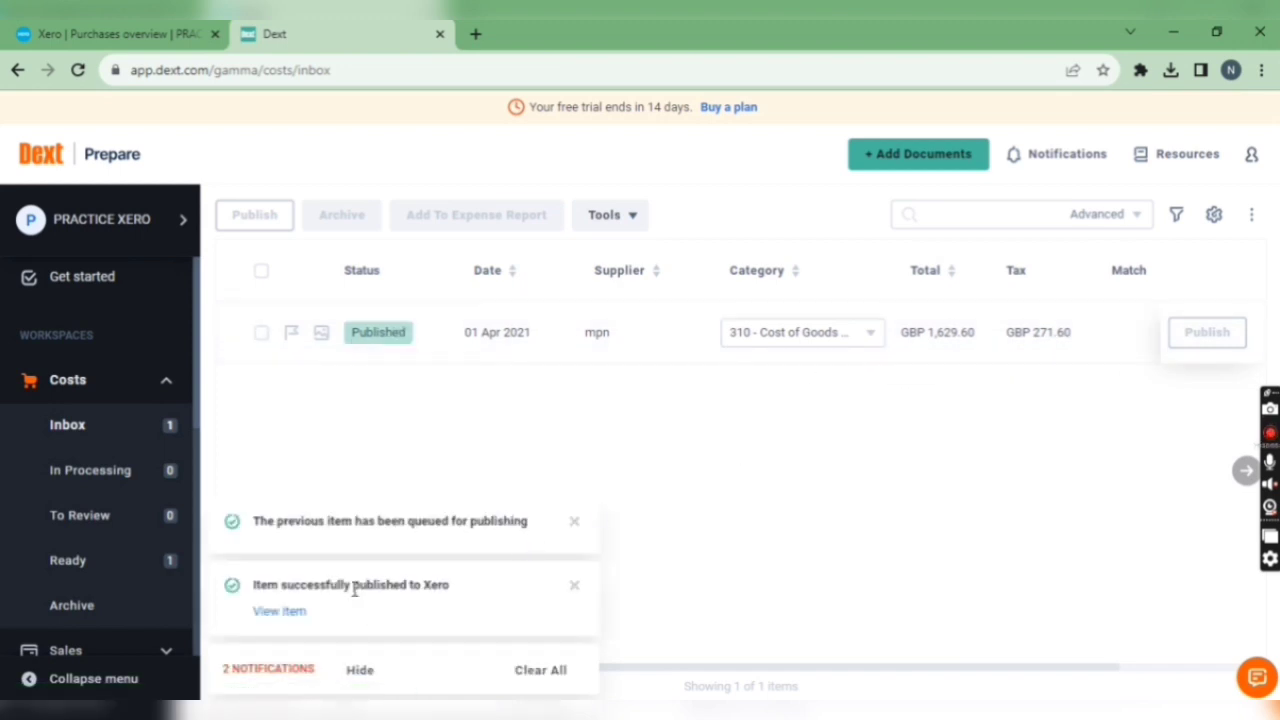
- Switch to Xero, refresh the Purchases overview and open the mpn bill awaiting approval to review its details and attached invoice
left_click(140, 31)
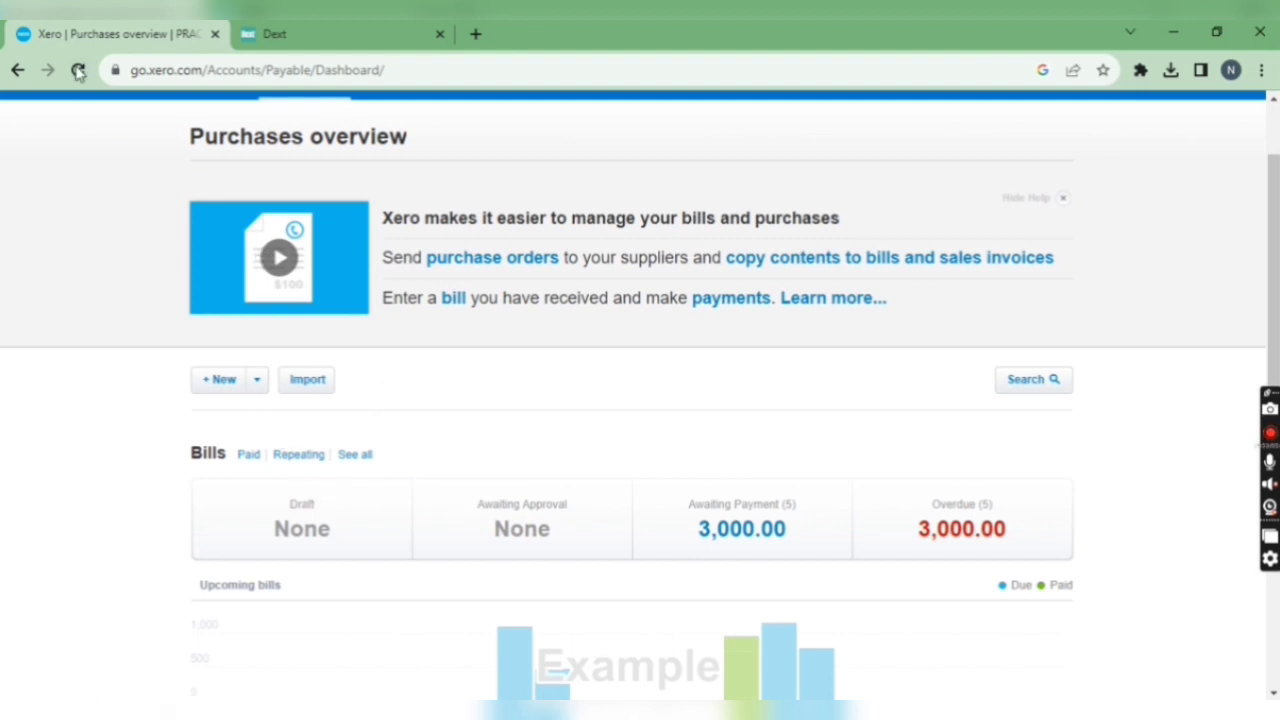
left_click(78, 70)
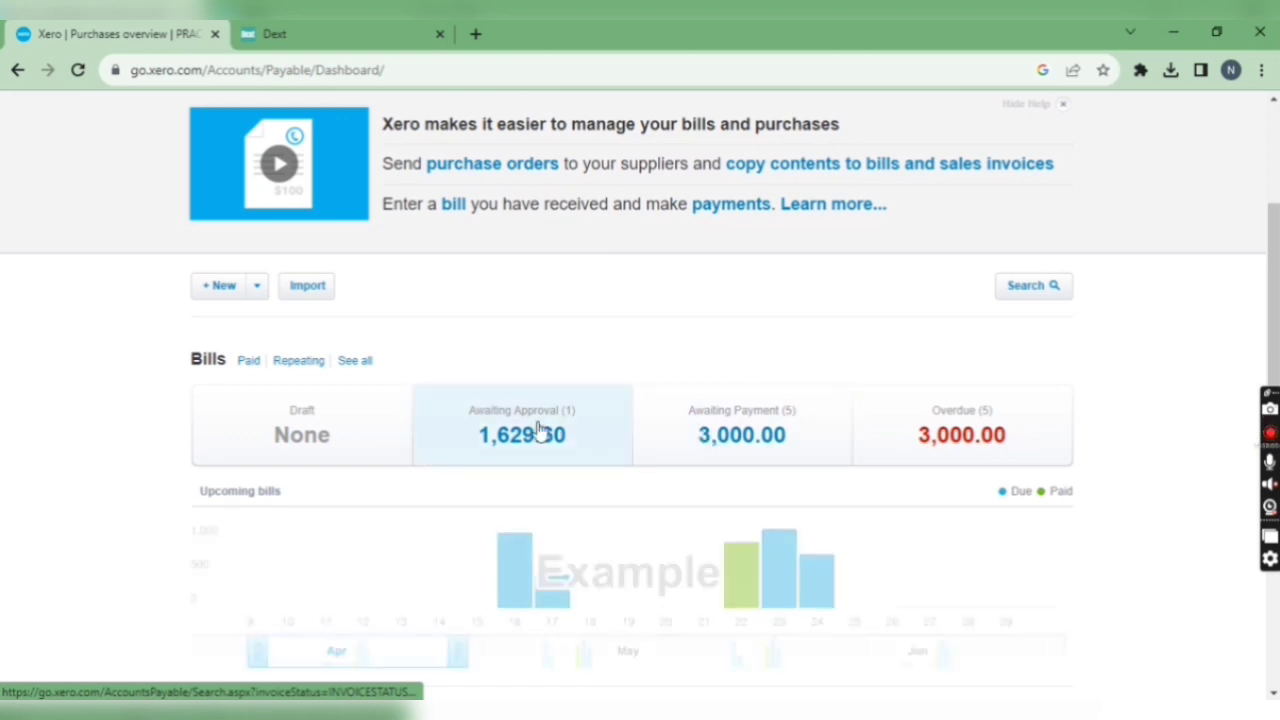
left_click(540, 430)
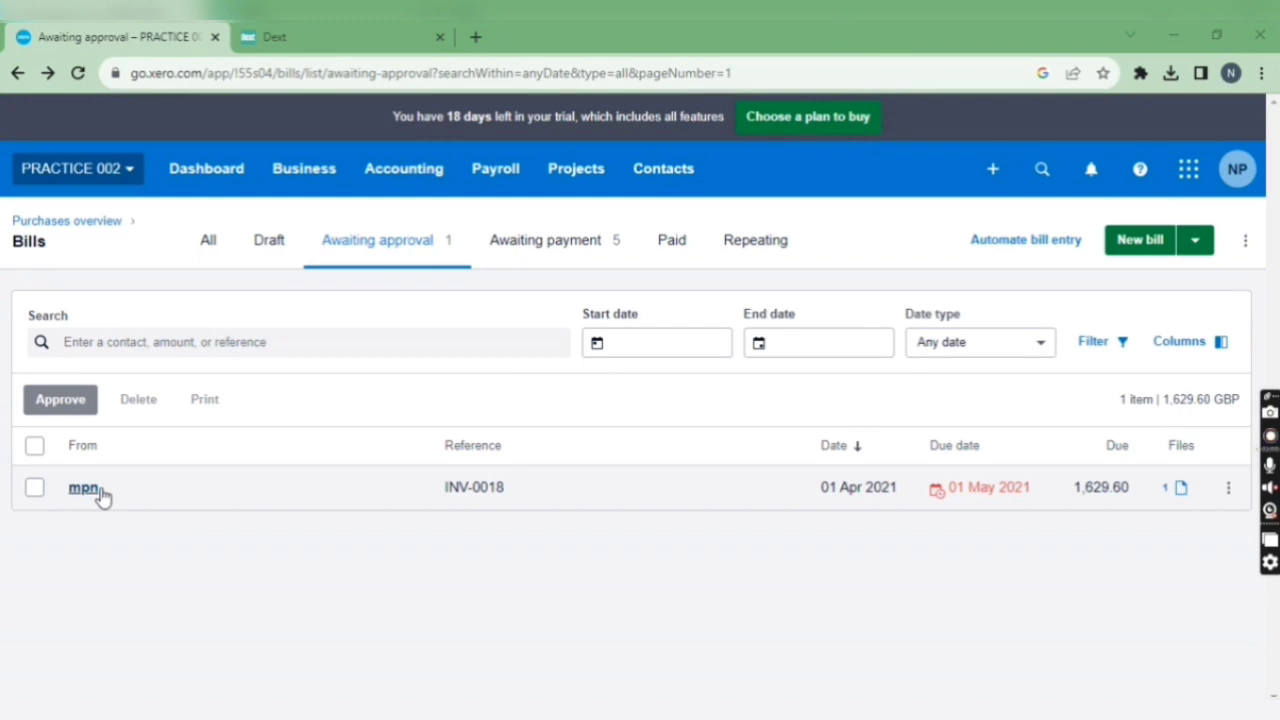
left_click(84, 488)
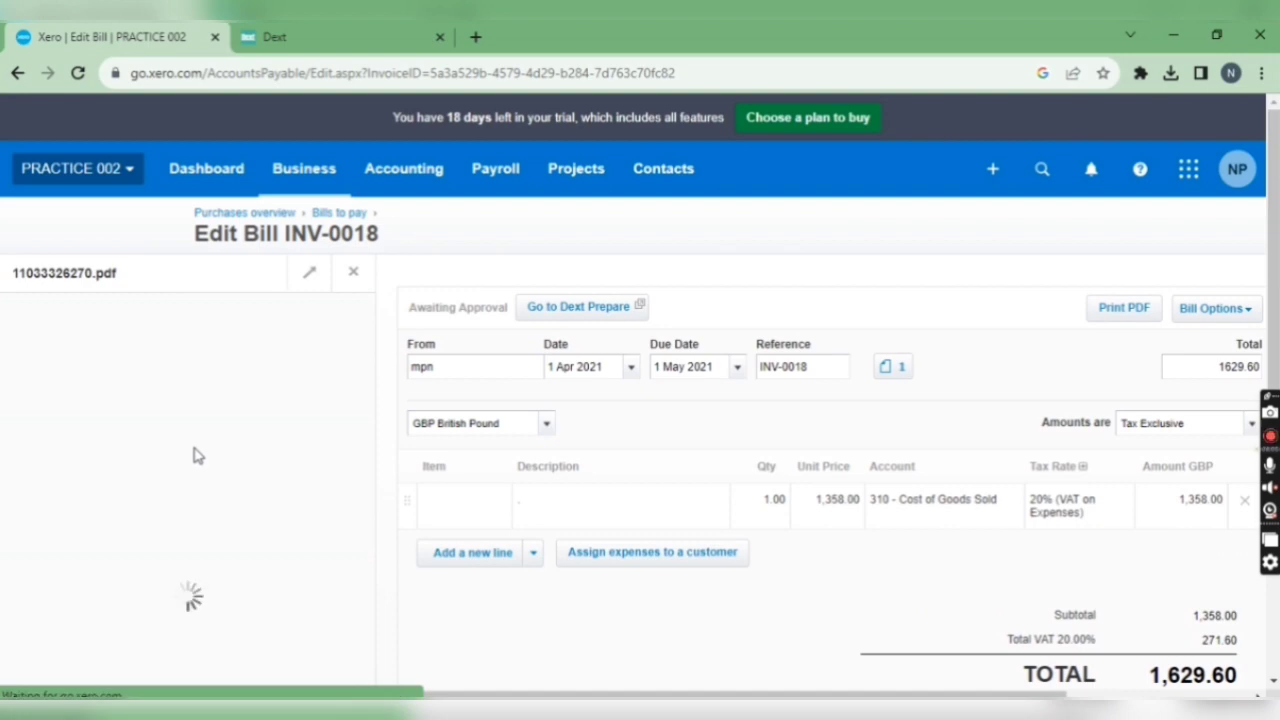
scroll(40, 554, "down", 3)
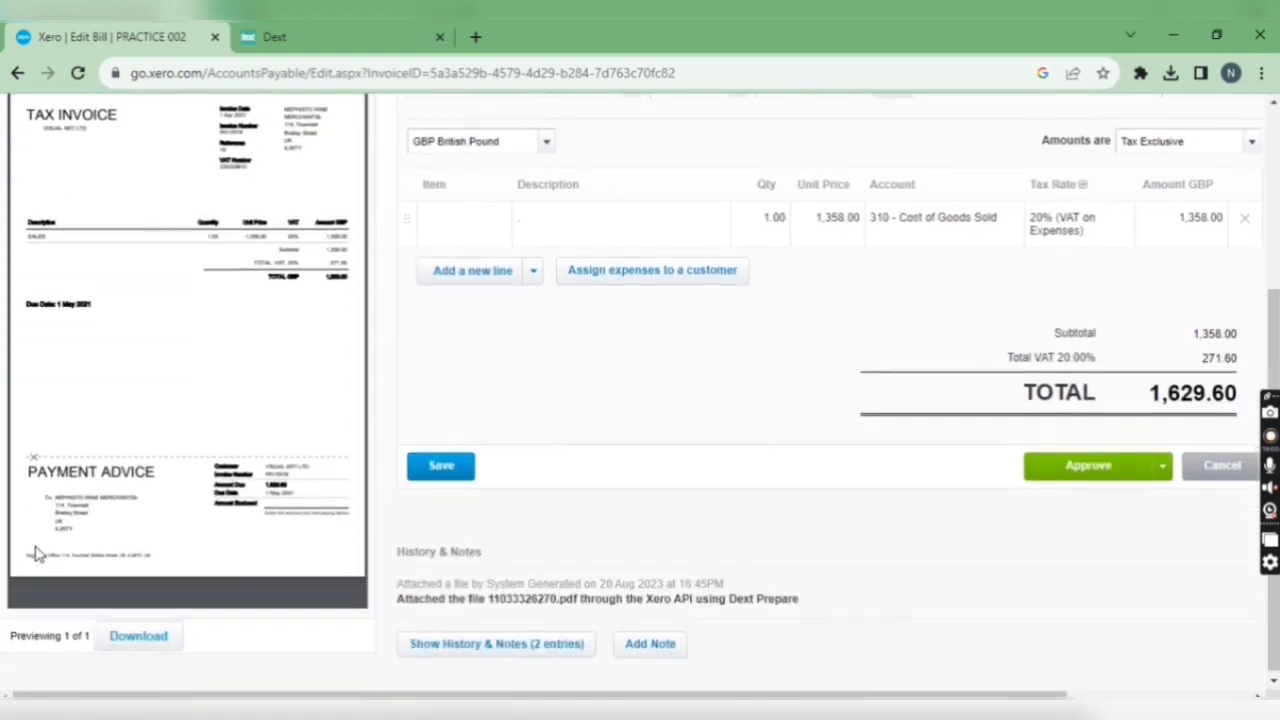
scroll(84, 508, "up", 1)
scroll(84, 508, "up", 1)
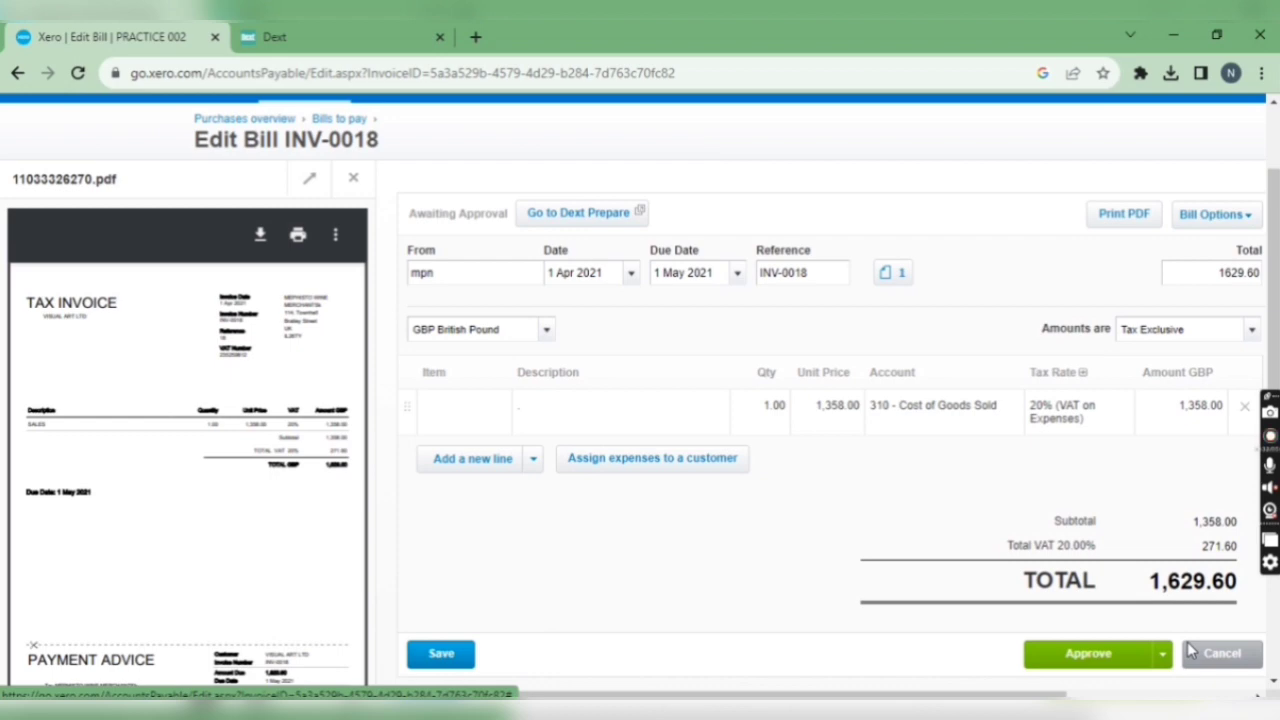
- Approve the mpn bill and return to the Purchases overview to check the bill status totals
left_click(1094, 676)
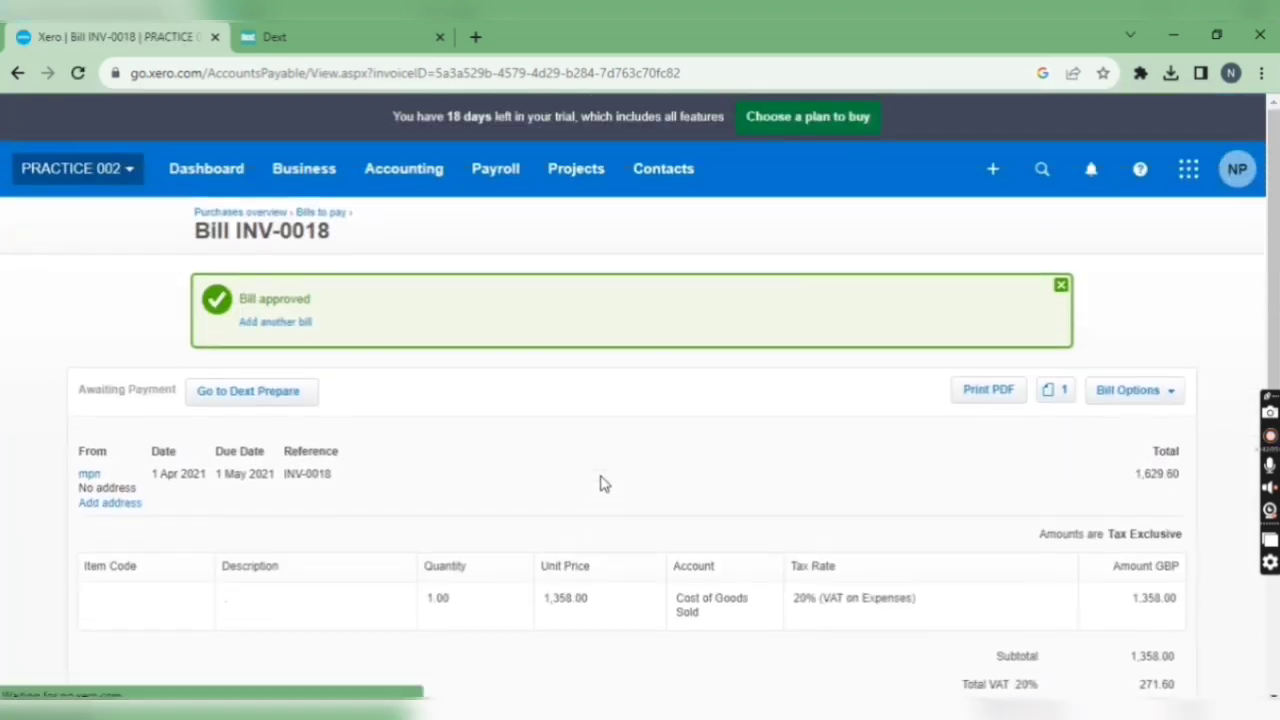
left_click(276, 211)
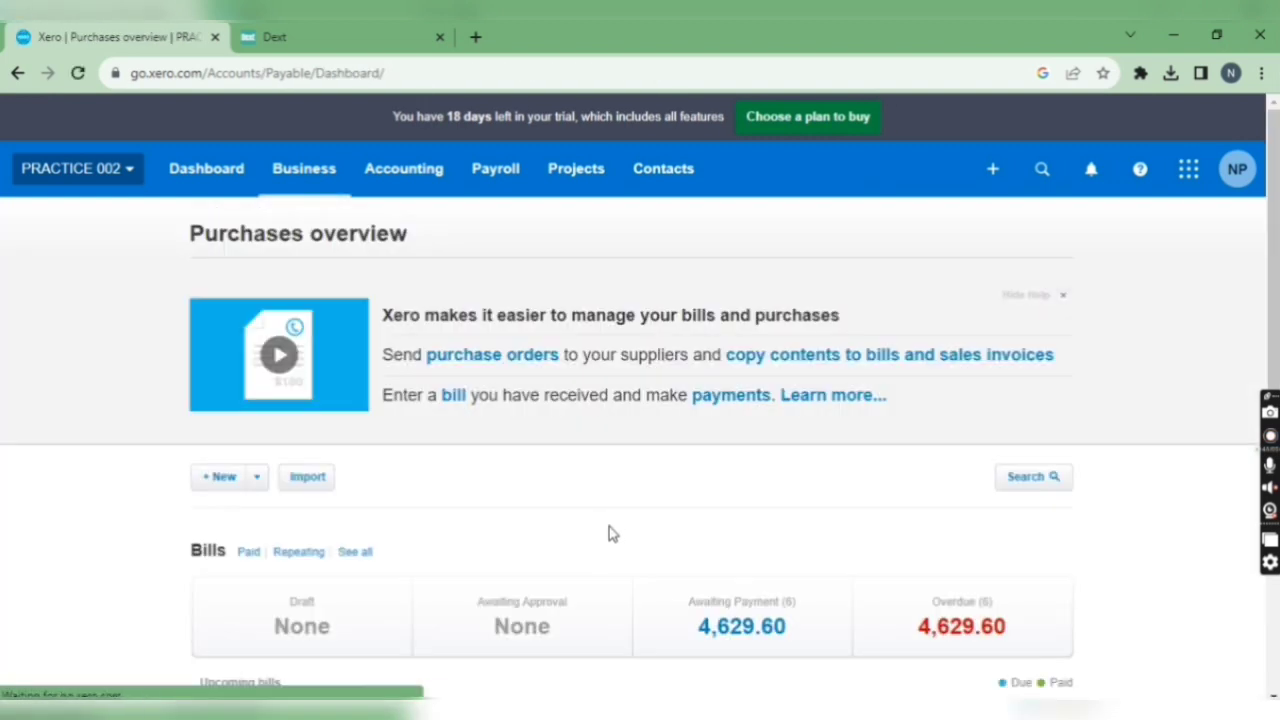
scroll(608, 531, "down", 1)
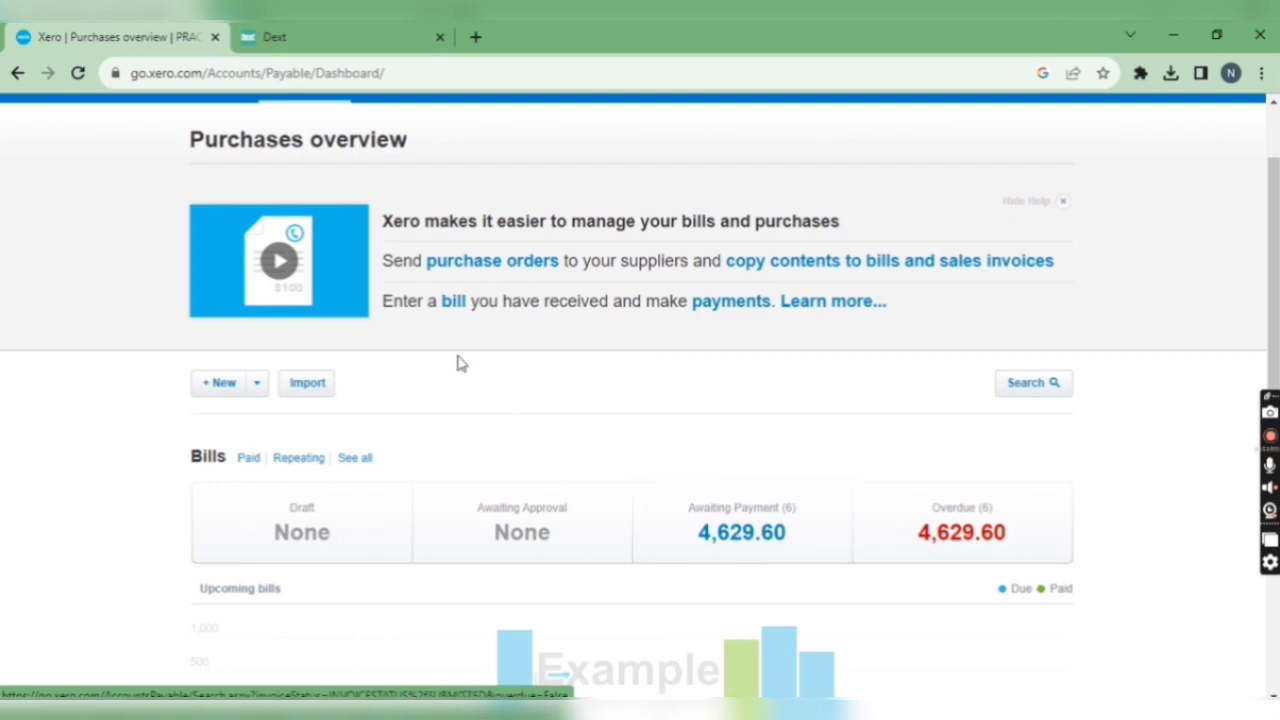
- Switch to Dext and open the Costs archive to check the status of the mpn invoice
left_click(302, 42)
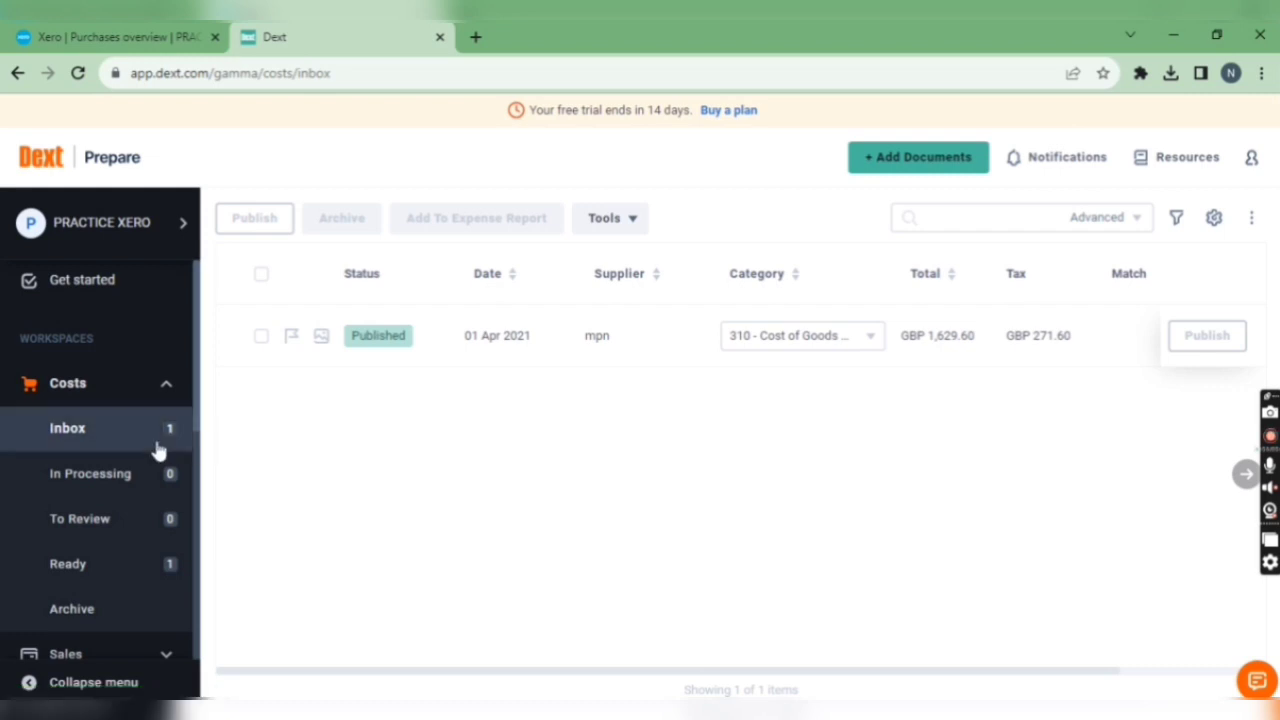
left_click(86, 603)
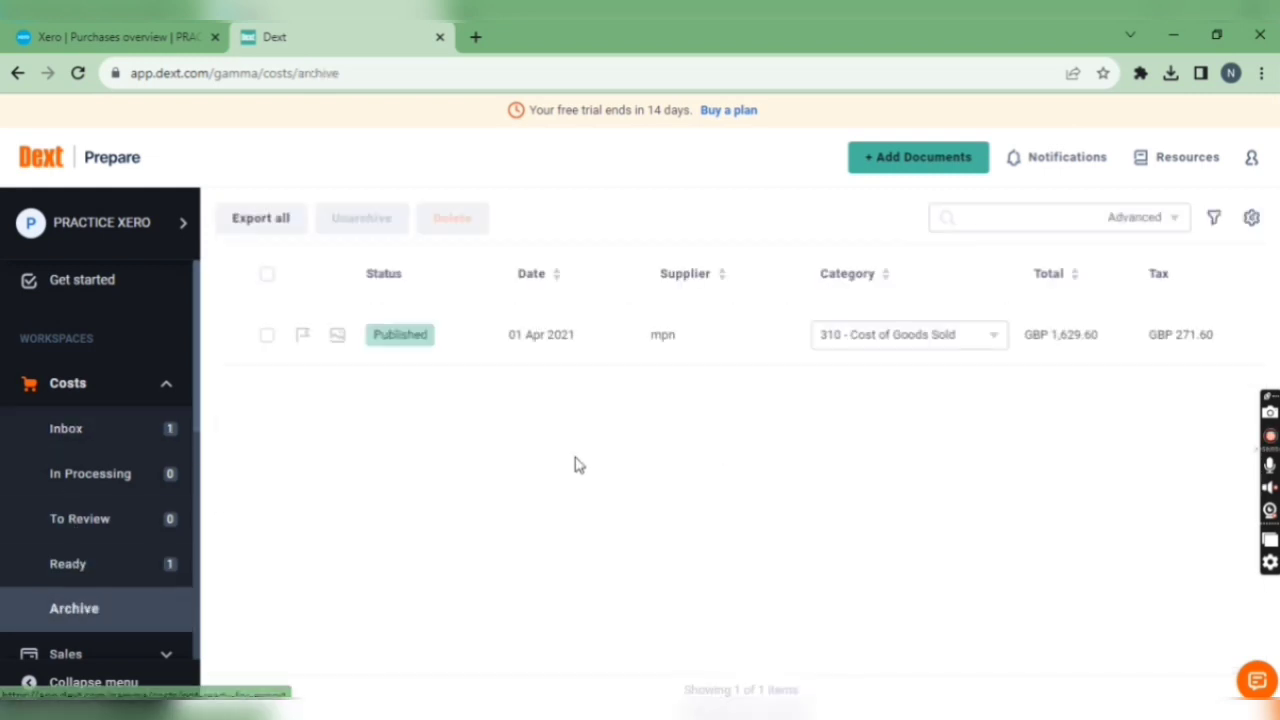
mouse_move(402, 341)
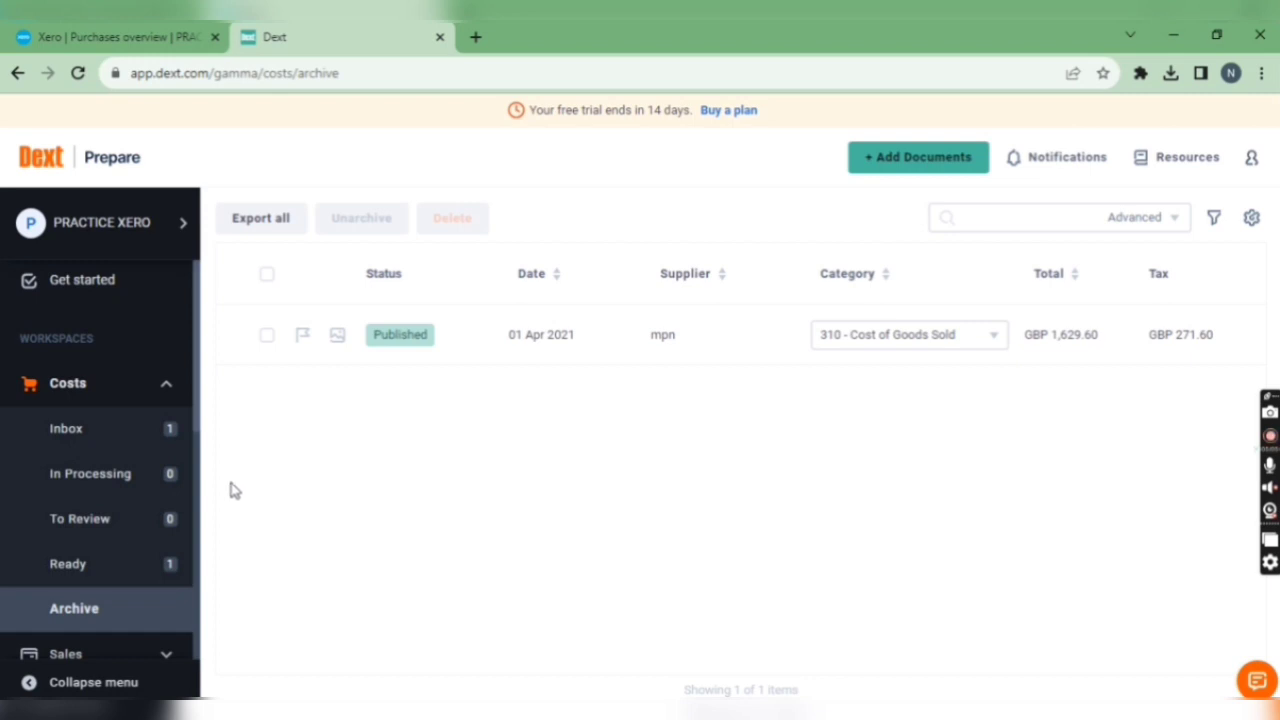
- Check the Costs To Review, Ready and Inbox lists for remaining documents, and return to the archive
left_click(174, 542)
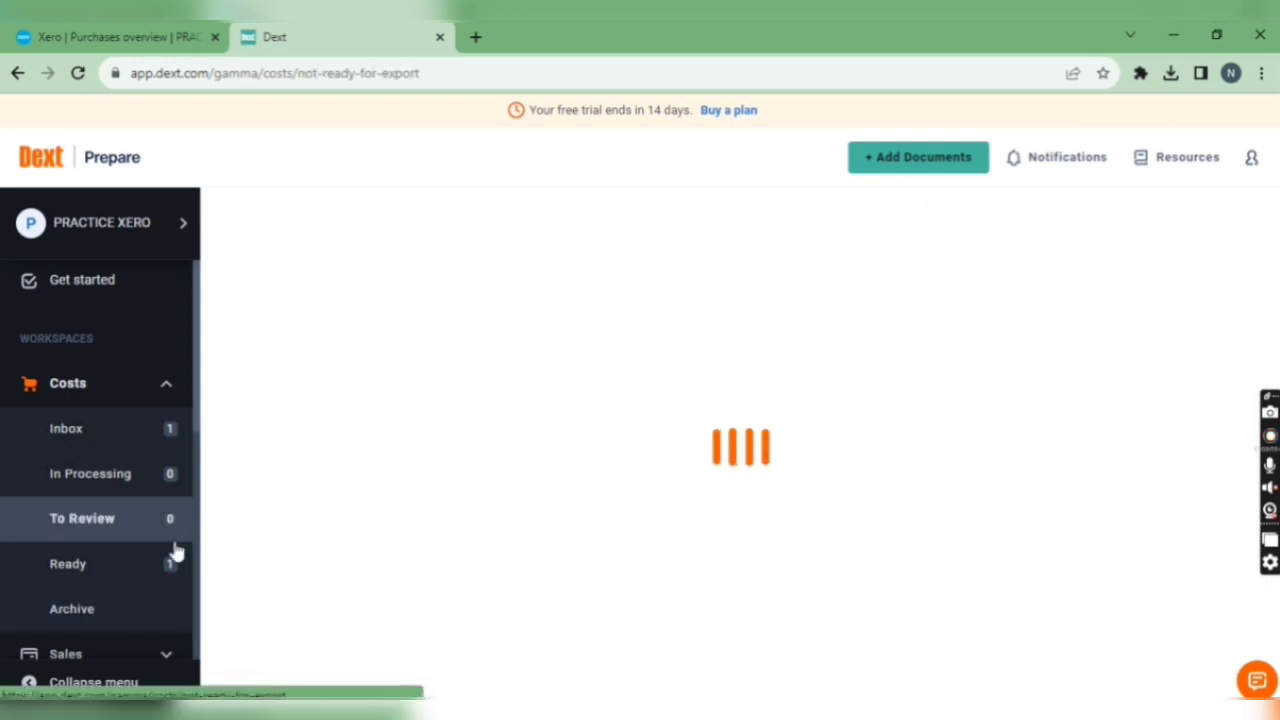
left_click(147, 574)
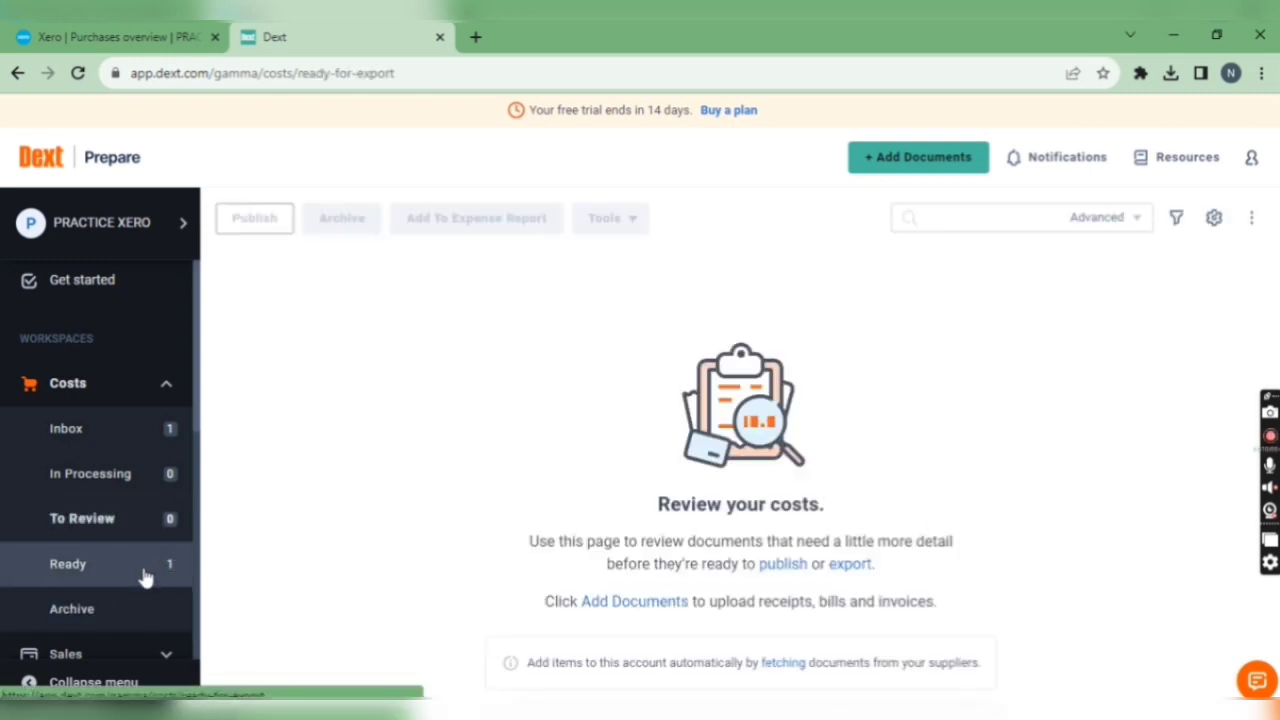
left_click(133, 608)
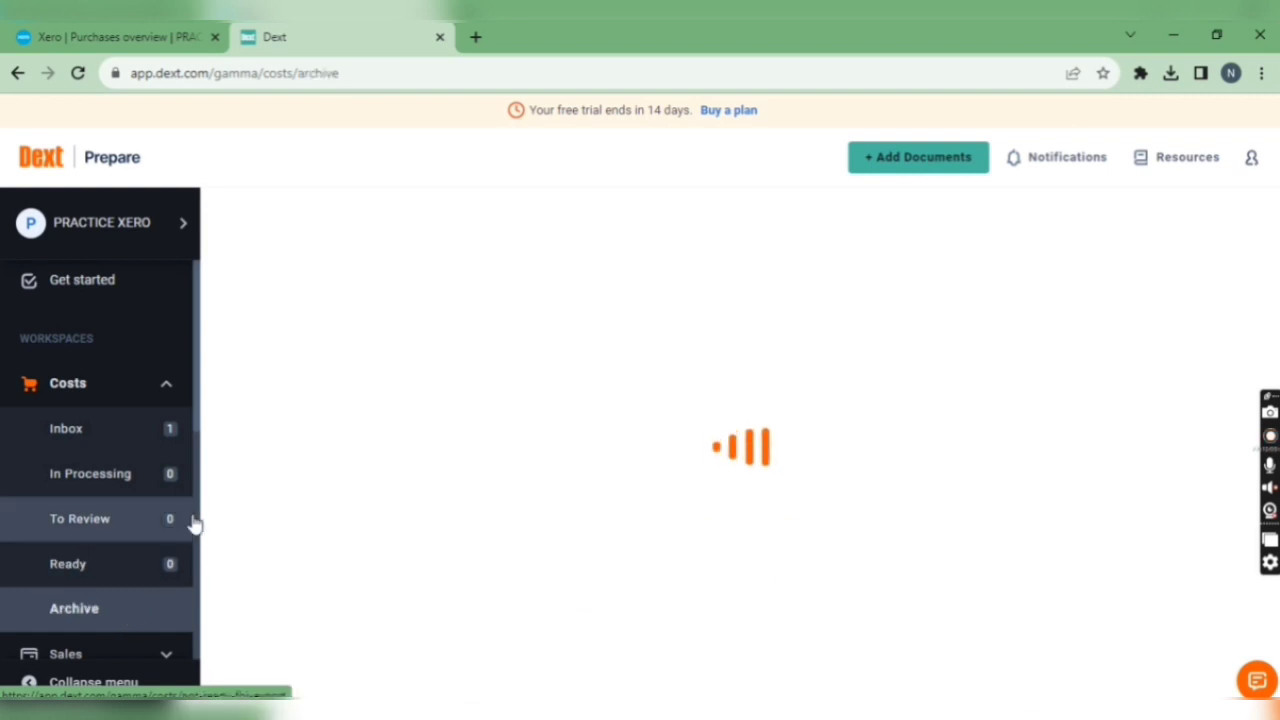
left_click(143, 440)
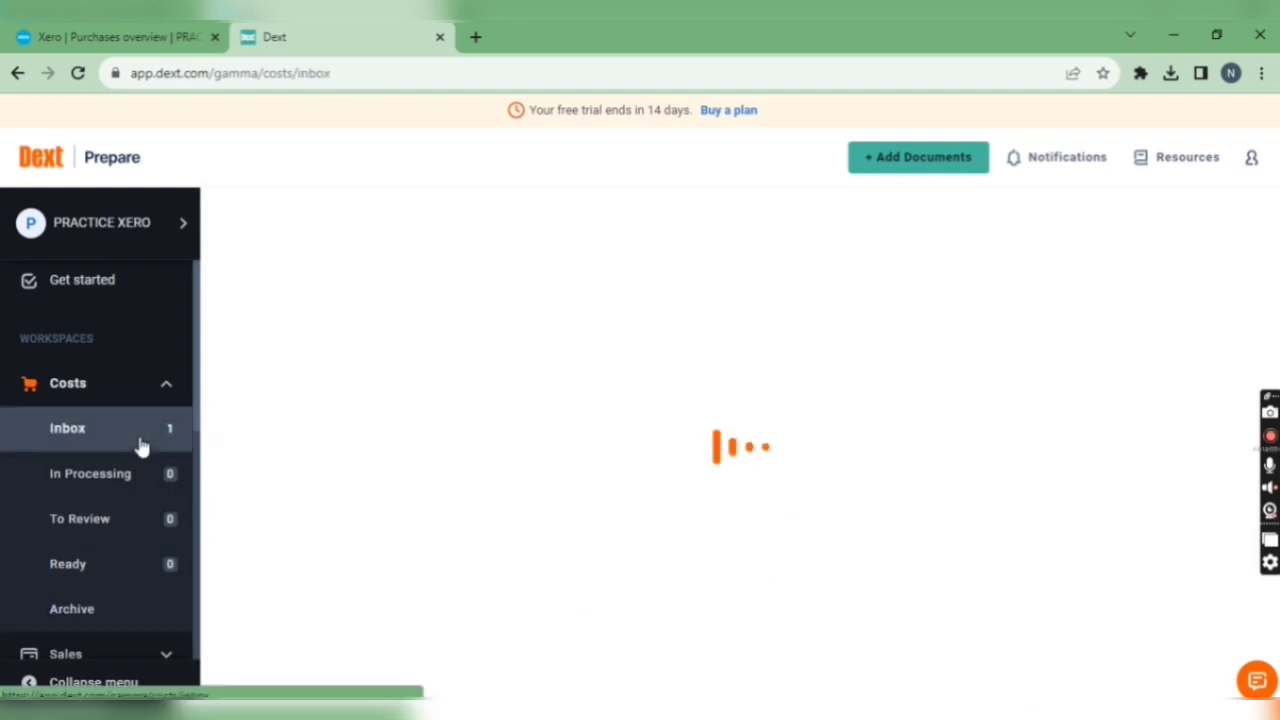
left_click(103, 564)
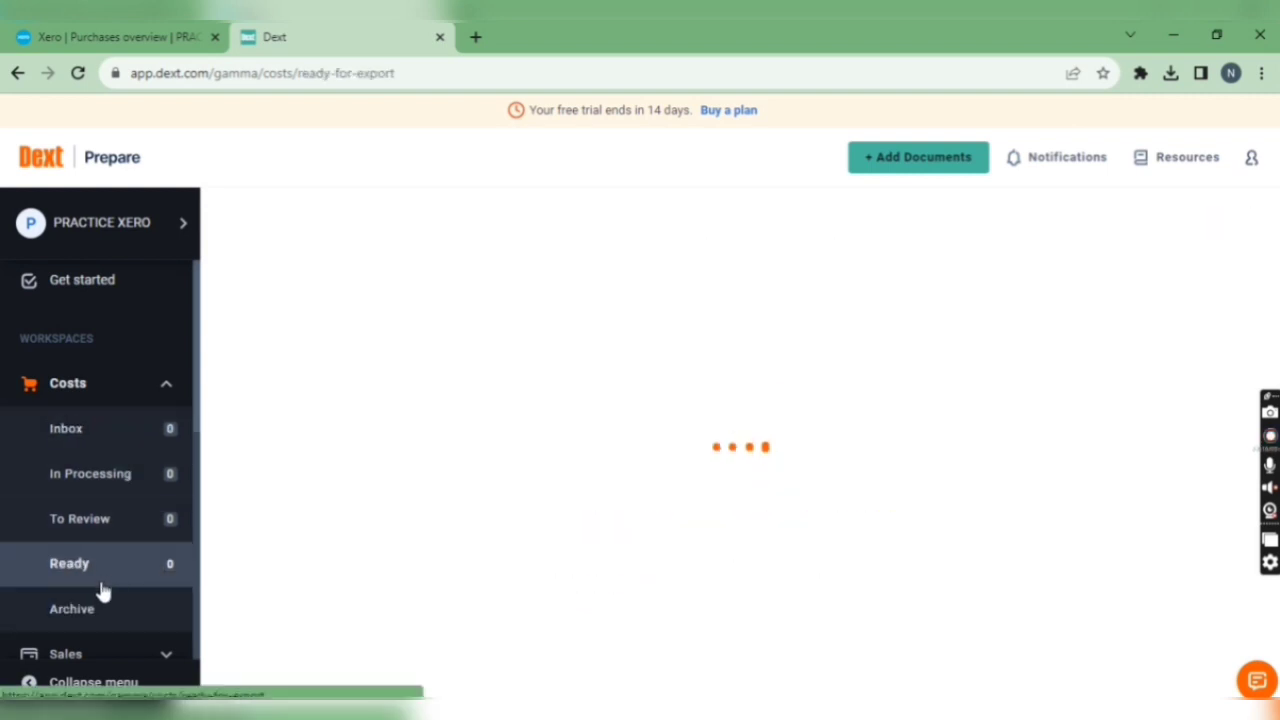
left_click(103, 609)
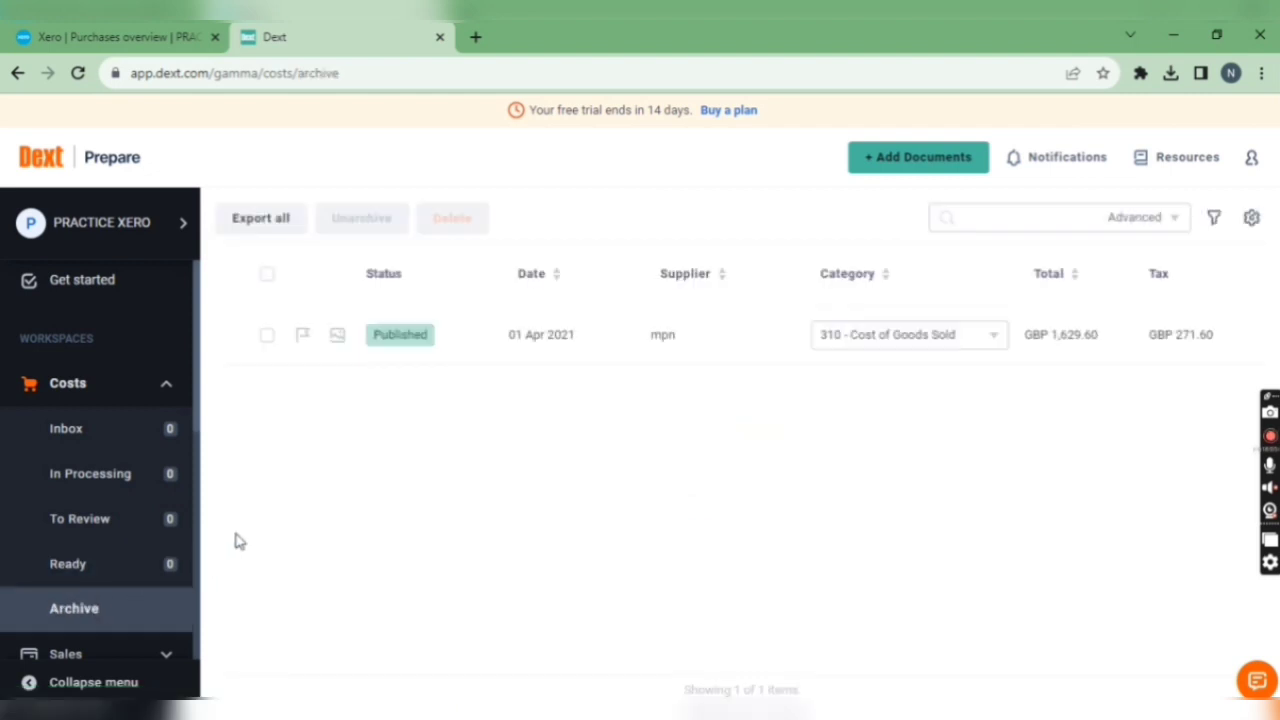